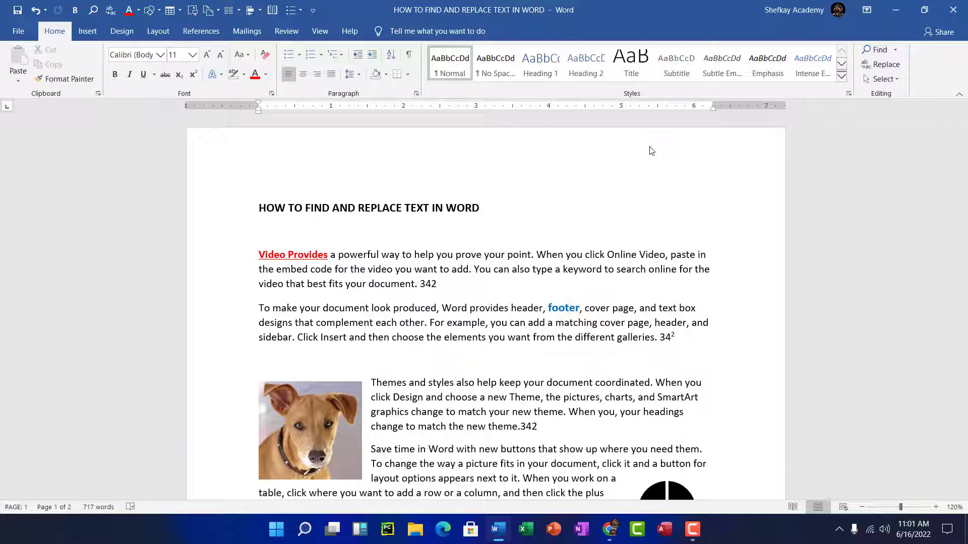
Look through both pages of the document for wording that recurs, such as the word "Video" in the opening paragraph
{"action": "scroll", "coordinate": [588, 190], "scroll_direction": "down", "scroll_amount": 3}
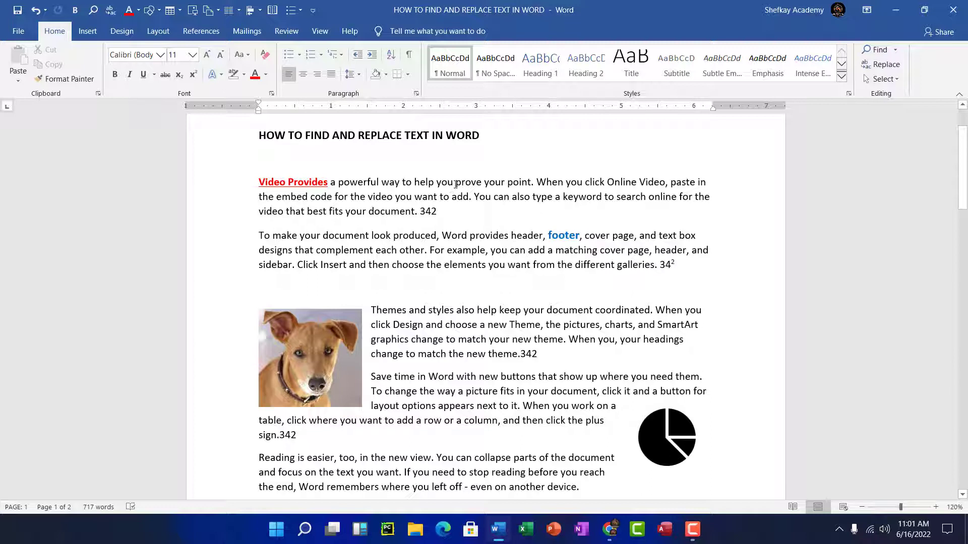
{"action": "left_click_drag", "start_coordinate": [461, 182], "coordinate": [512, 188]}
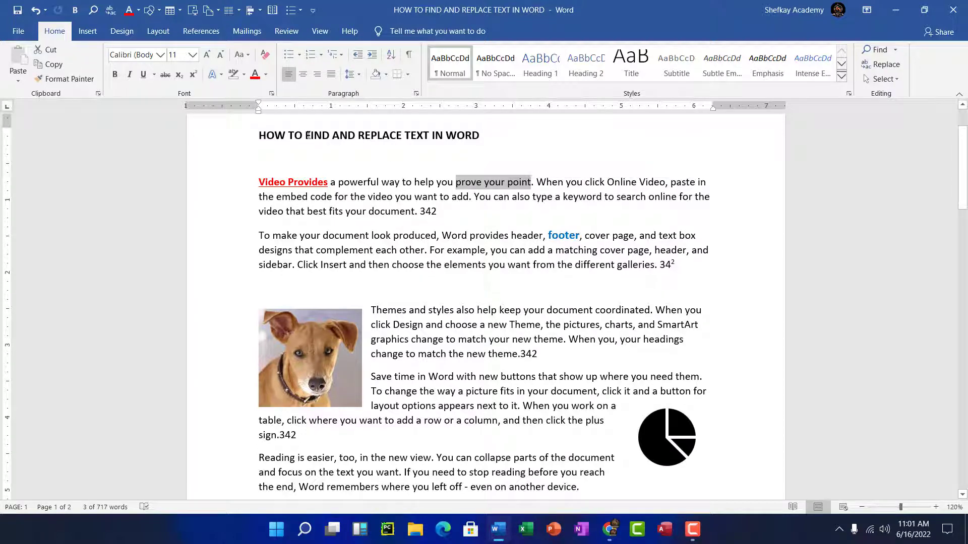
{"action": "double_click", "coordinate": [326, 137]}
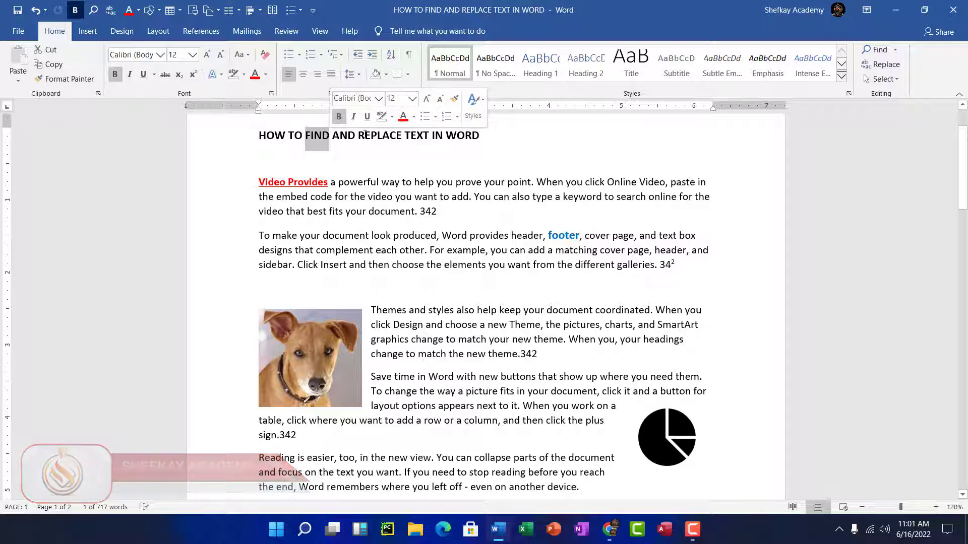
{"action": "left_click_drag", "start_coordinate": [359, 136], "coordinate": [399, 140]}
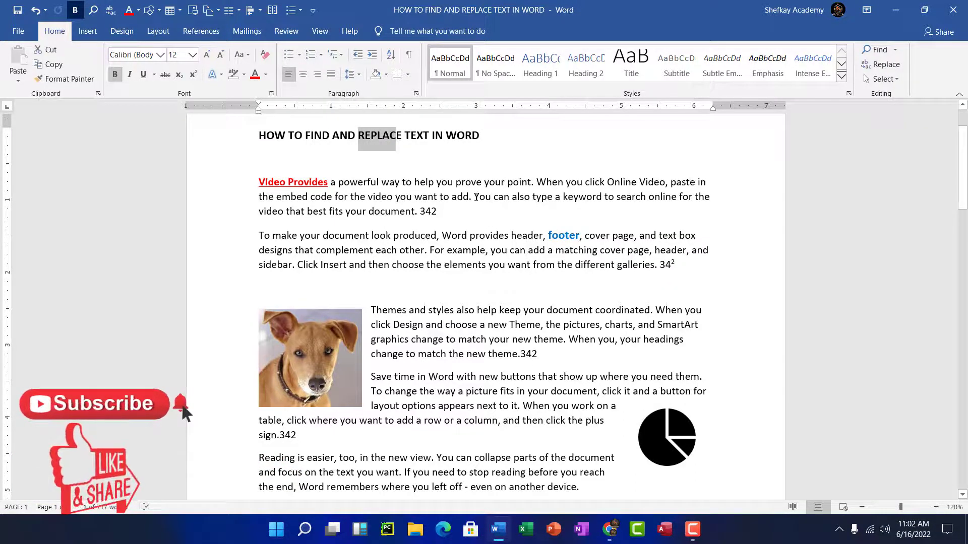
{"action": "scroll", "coordinate": [438, 204], "scroll_direction": "down", "scroll_amount": 3}
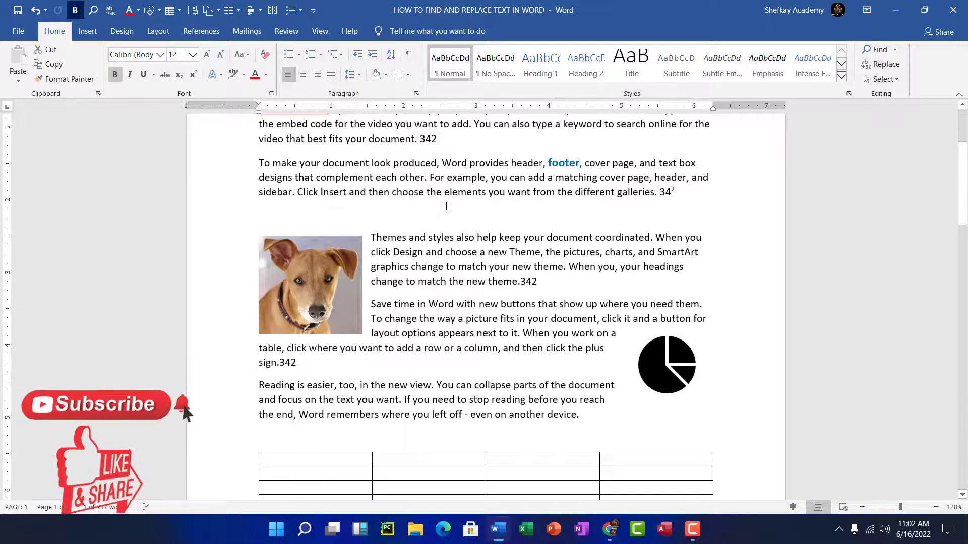
{"action": "scroll", "coordinate": [446, 204], "scroll_direction": "up", "scroll_amount": 1}
{"action": "scroll", "coordinate": [446, 204], "scroll_direction": "up", "scroll_amount": 3}
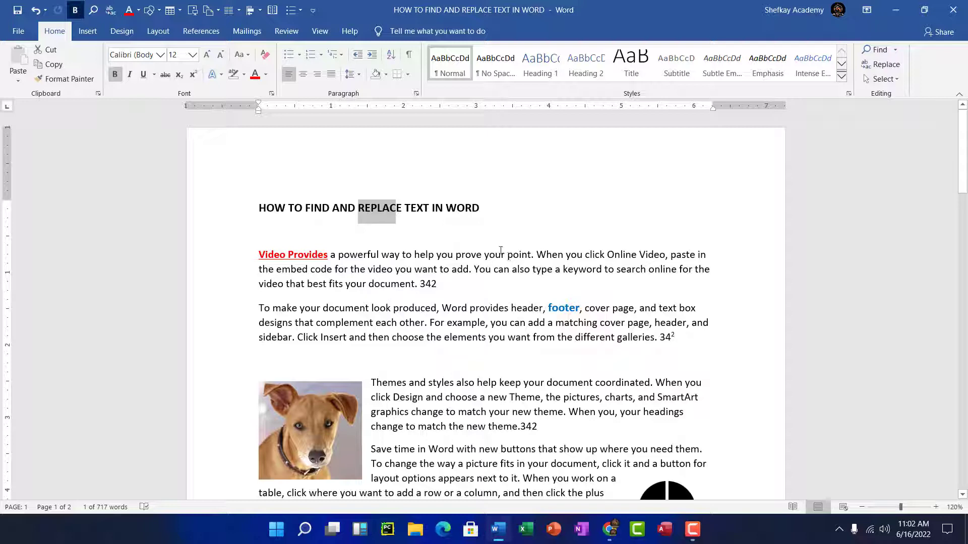
{"action": "left_click", "coordinate": [438, 285]}
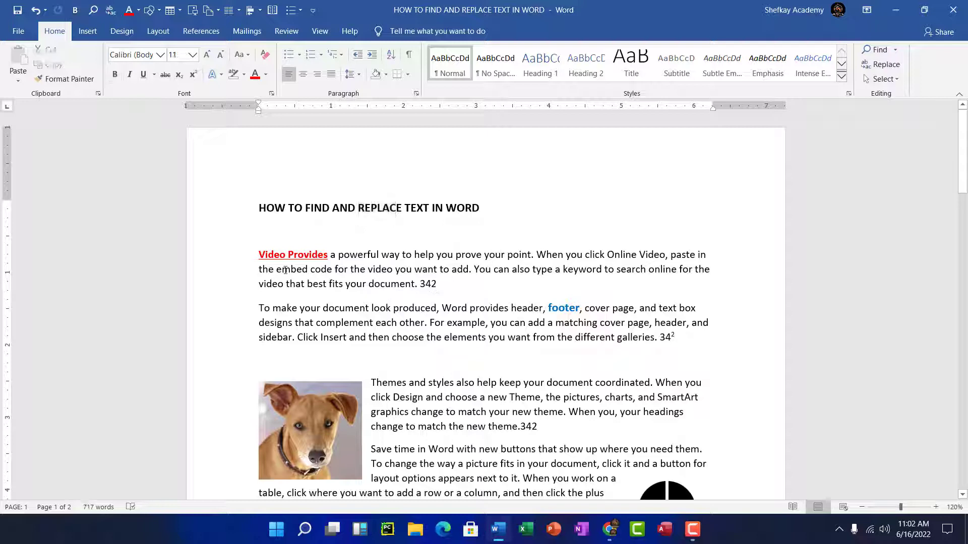
{"action": "left_click_drag", "start_coordinate": [257, 254], "coordinate": [286, 255]}
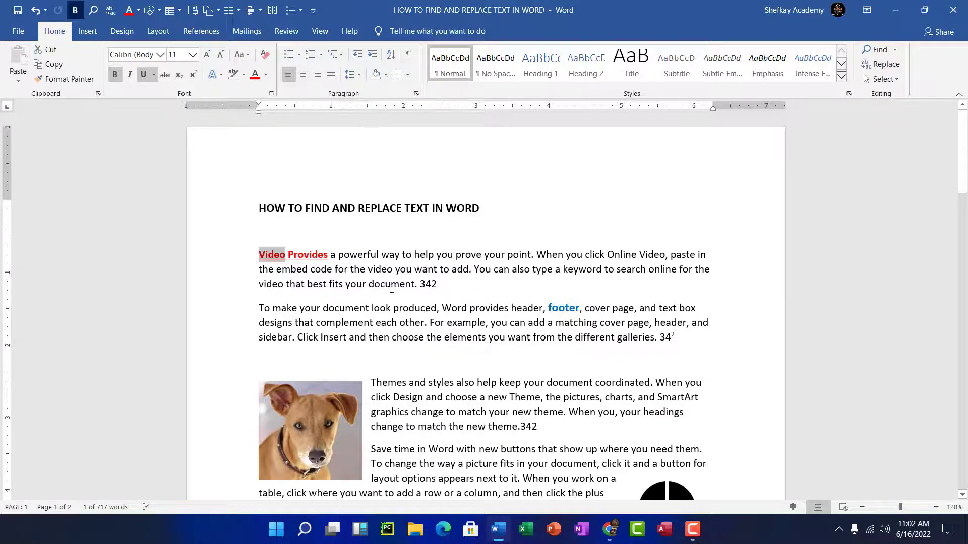
{"action": "scroll", "coordinate": [392, 288], "scroll_direction": "down", "scroll_amount": 5}
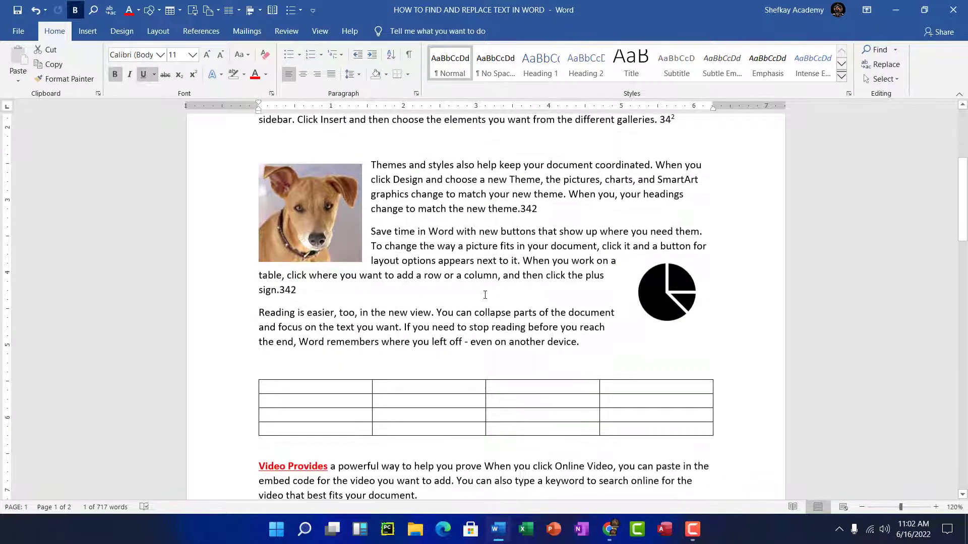
{"action": "scroll", "coordinate": [485, 294], "scroll_direction": "down", "scroll_amount": 15}
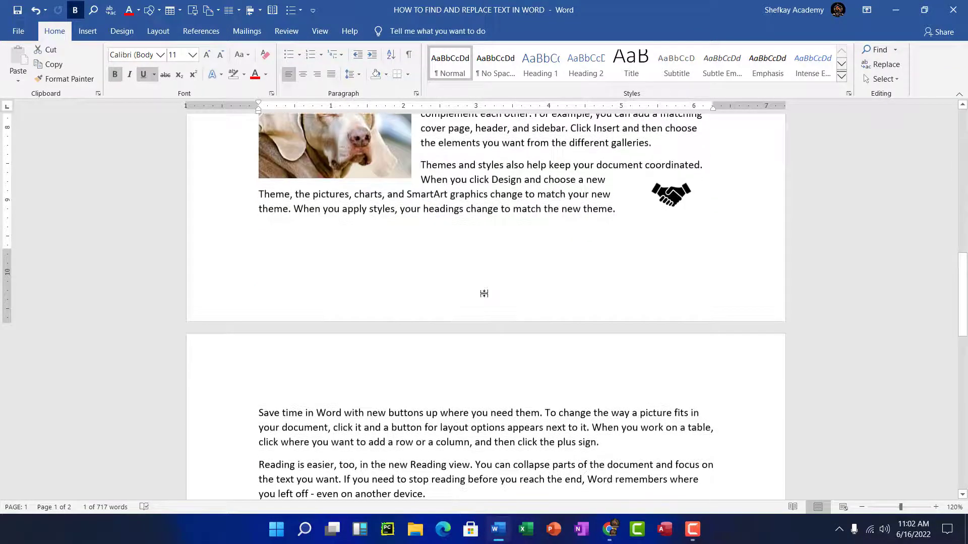
{"action": "scroll", "coordinate": [484, 294], "scroll_direction": "down", "scroll_amount": 1}
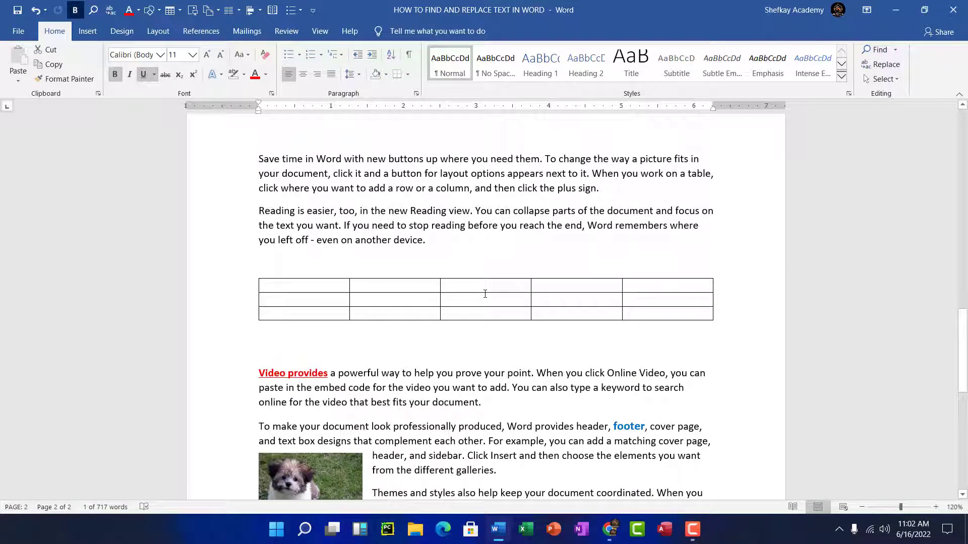
{"action": "scroll", "coordinate": [461, 268], "scroll_direction": "up", "scroll_amount": 20}
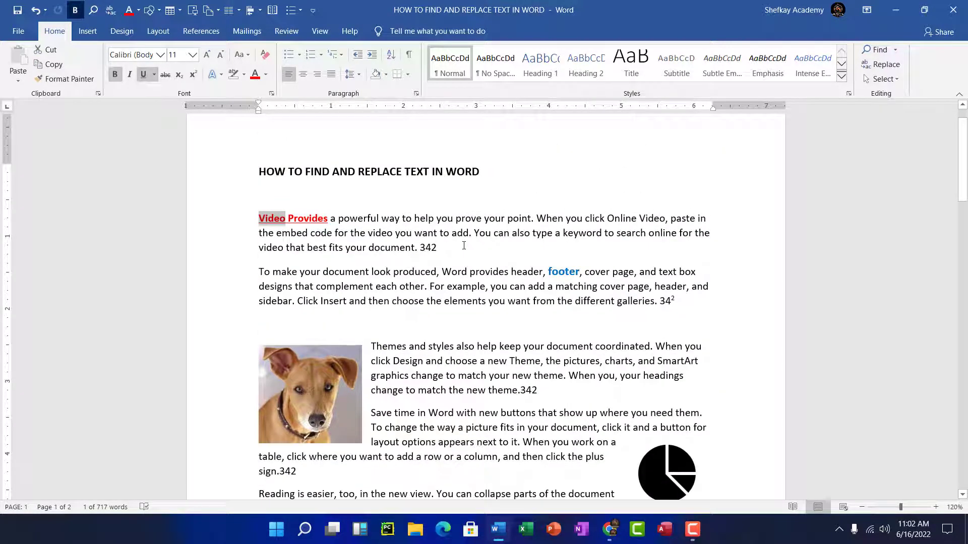
{"action": "left_click", "coordinate": [450, 246]}
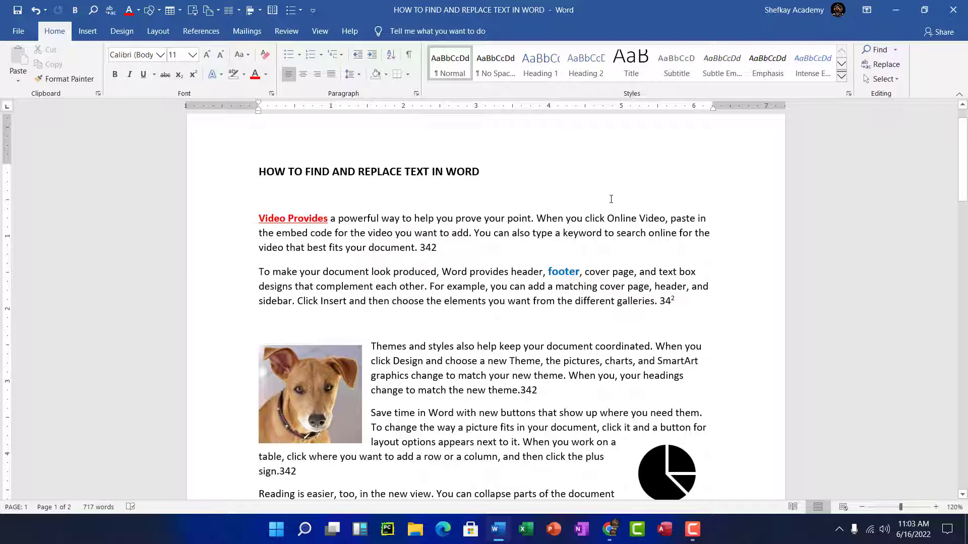
Search the document for "video" and review the highlighted matches on both pages
{"action": "key", "text": "ctrl+f"}
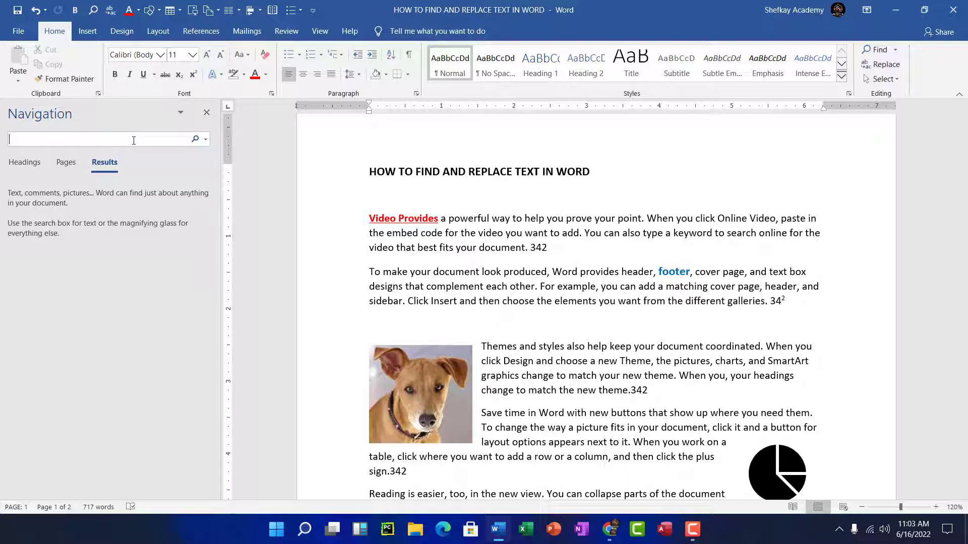
{"action": "type", "text": "video"}
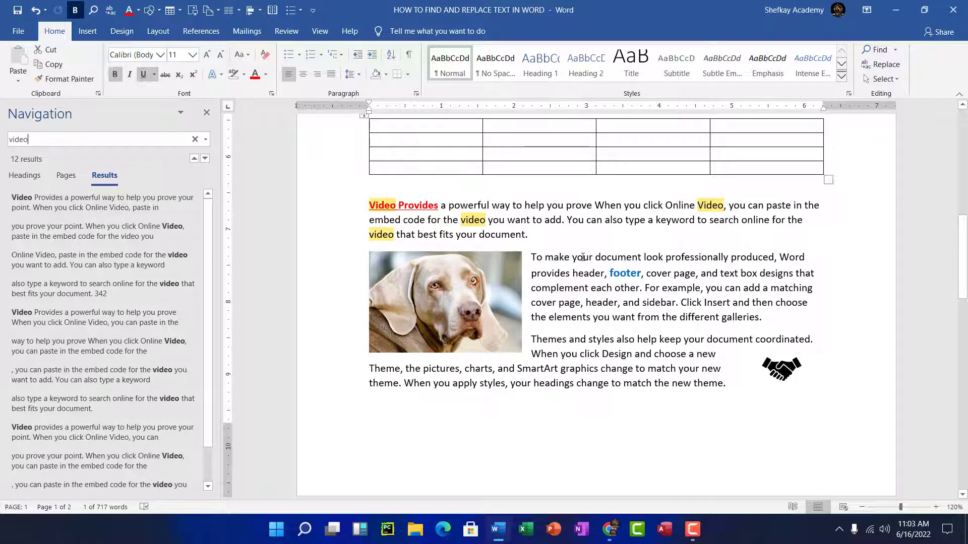
{"action": "scroll", "coordinate": [605, 250], "scroll_direction": "up", "scroll_amount": 5}
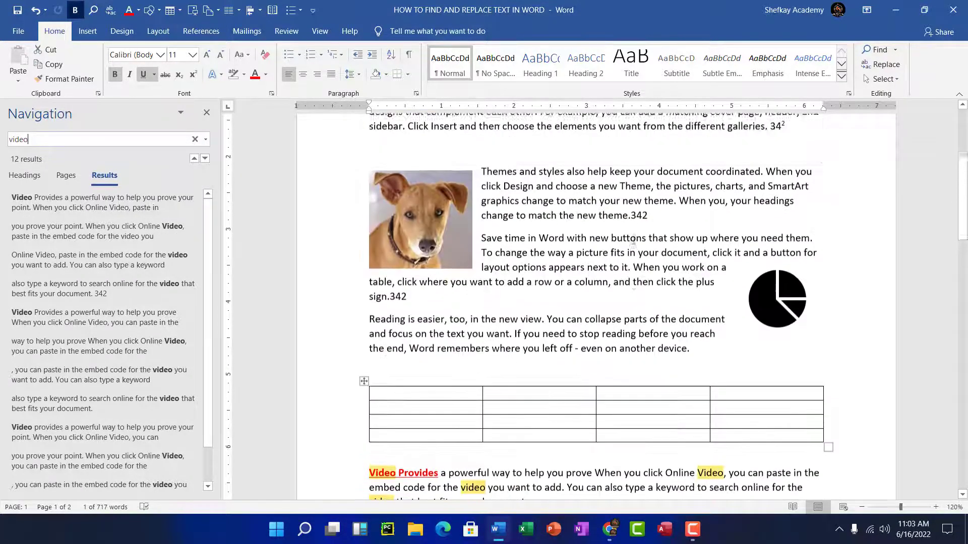
{"action": "scroll", "coordinate": [633, 242], "scroll_direction": "up", "scroll_amount": 4}
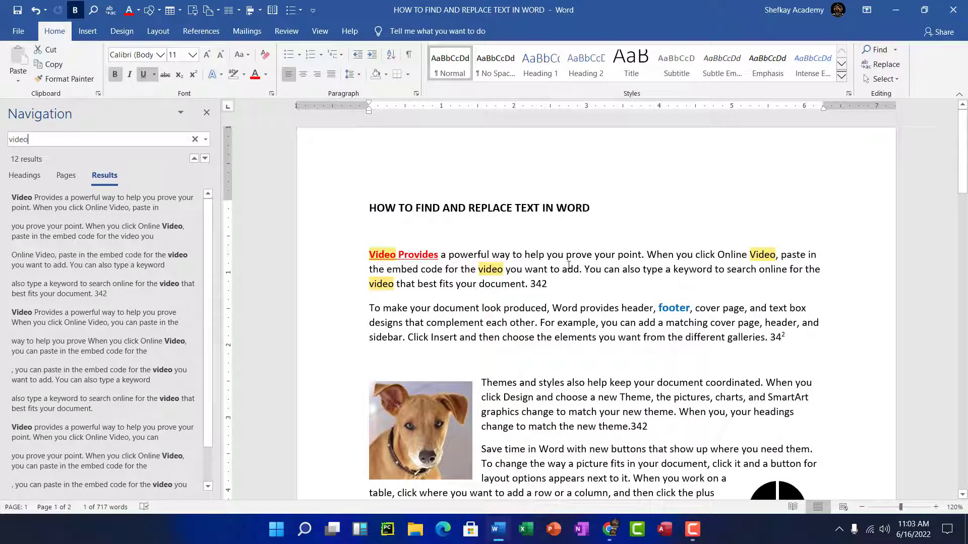
{"action": "scroll", "coordinate": [569, 264], "scroll_direction": "down", "scroll_amount": 8}
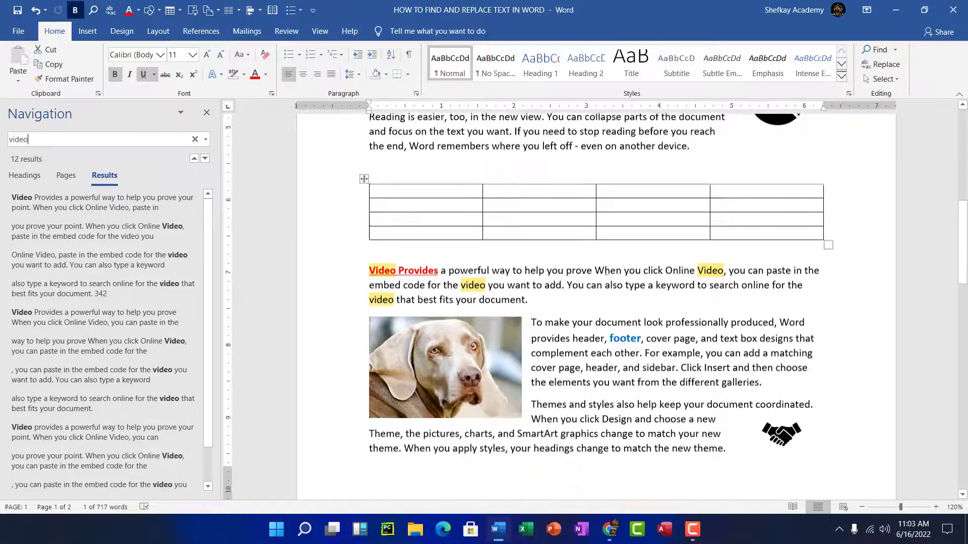
{"action": "scroll", "coordinate": [606, 271], "scroll_direction": "down", "scroll_amount": 10}
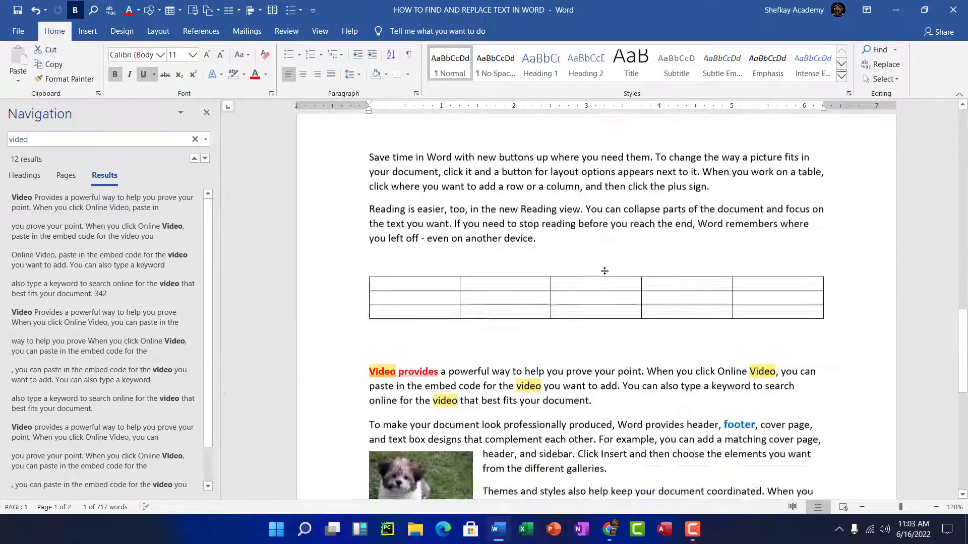
{"action": "scroll", "coordinate": [604, 271], "scroll_direction": "down", "scroll_amount": 9}
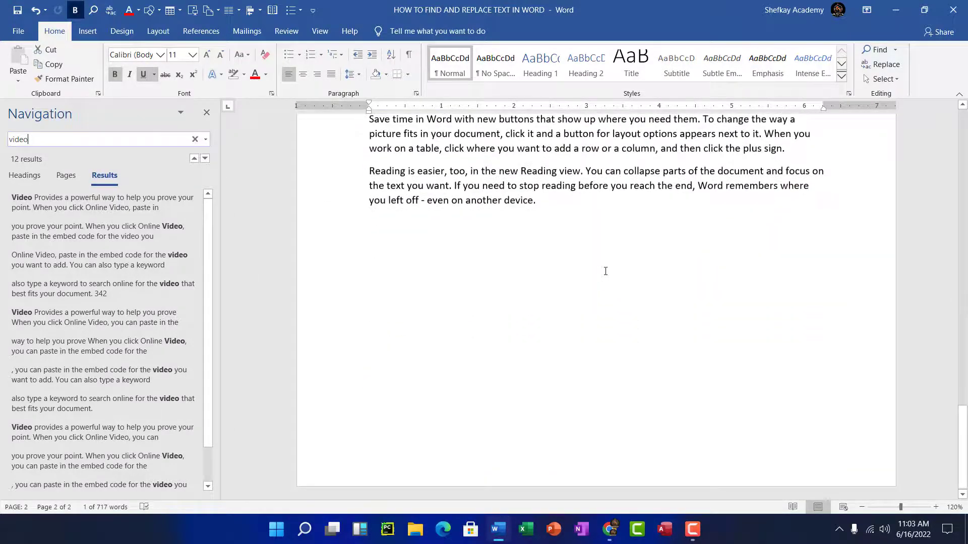
{"action": "scroll", "coordinate": [605, 271], "scroll_direction": "up", "scroll_amount": 15}
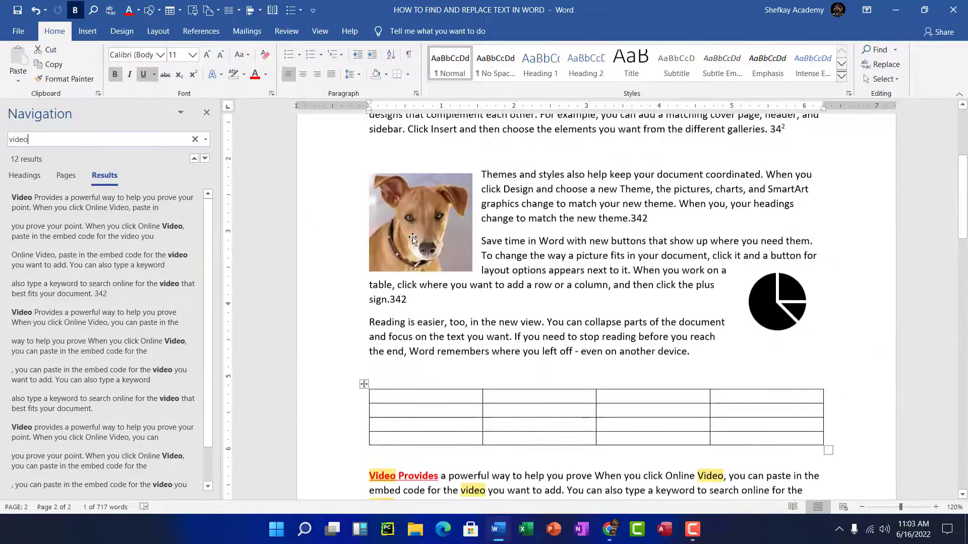
{"action": "scroll", "coordinate": [413, 238], "scroll_direction": "up", "scroll_amount": 10}
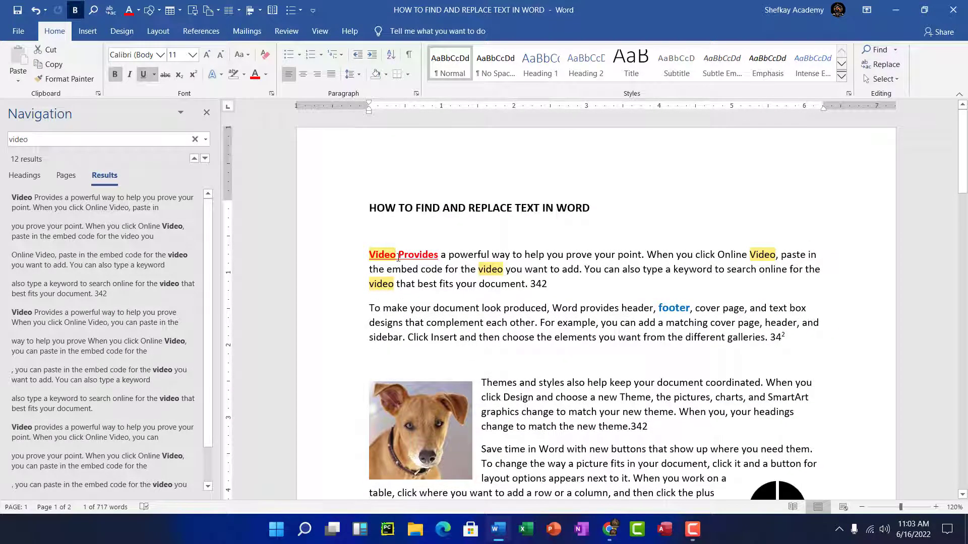
Recheck the highlighted matches from the first "Video" onward, close the search results and return to the document's beginning
{"action": "left_click", "coordinate": [398, 255]}
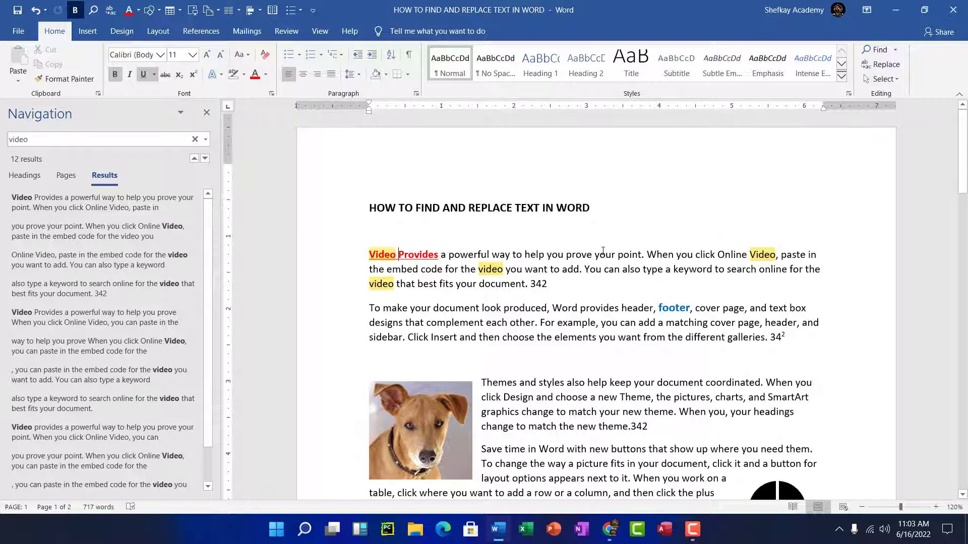
{"action": "scroll", "coordinate": [603, 251], "scroll_direction": "down", "scroll_amount": 8}
{"action": "scroll", "coordinate": [602, 250], "scroll_direction": "down", "scroll_amount": 4}
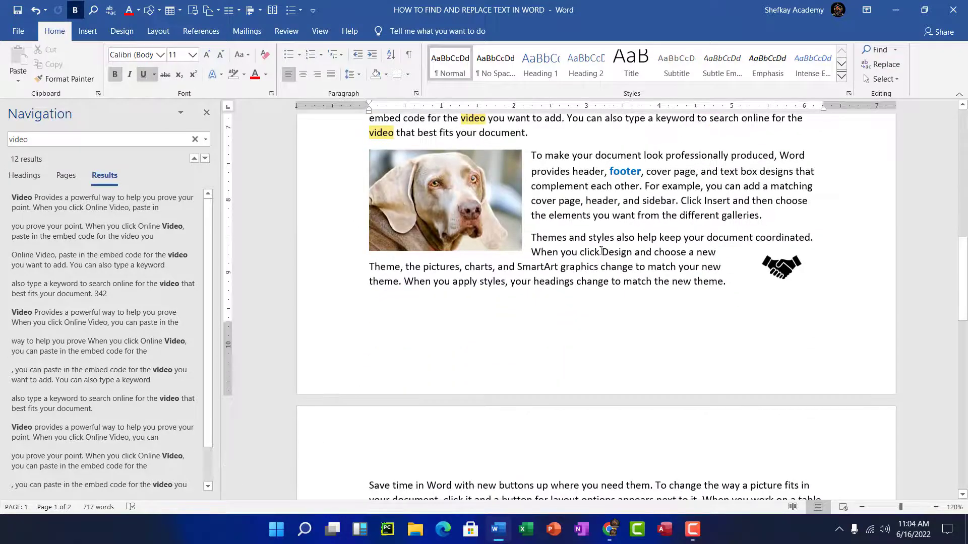
{"action": "scroll", "coordinate": [603, 251], "scroll_direction": "up", "scroll_amount": 8}
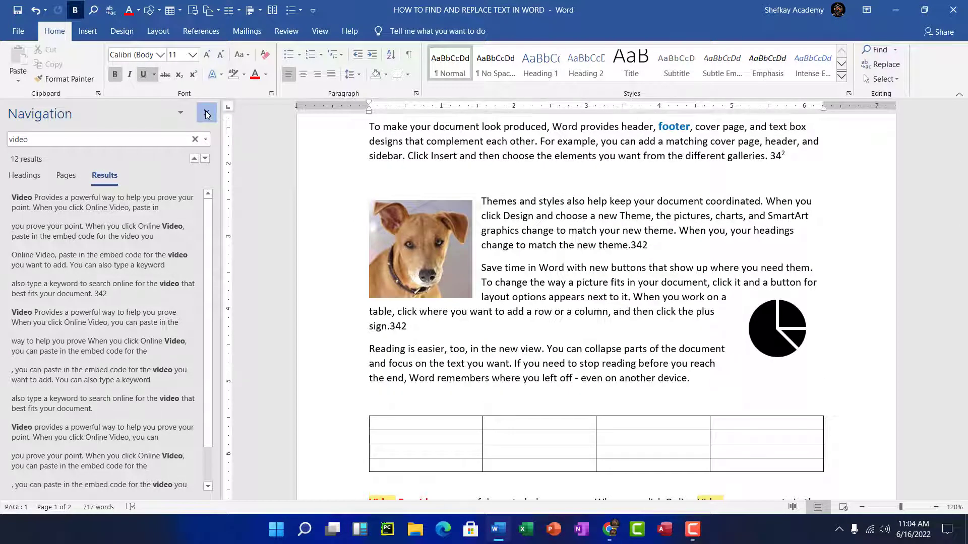
{"action": "left_click", "coordinate": [206, 114]}
{"action": "scroll", "coordinate": [526, 259], "scroll_direction": "up", "scroll_amount": 3}
{"action": "scroll", "coordinate": [525, 260], "scroll_direction": "up", "scroll_amount": 2}
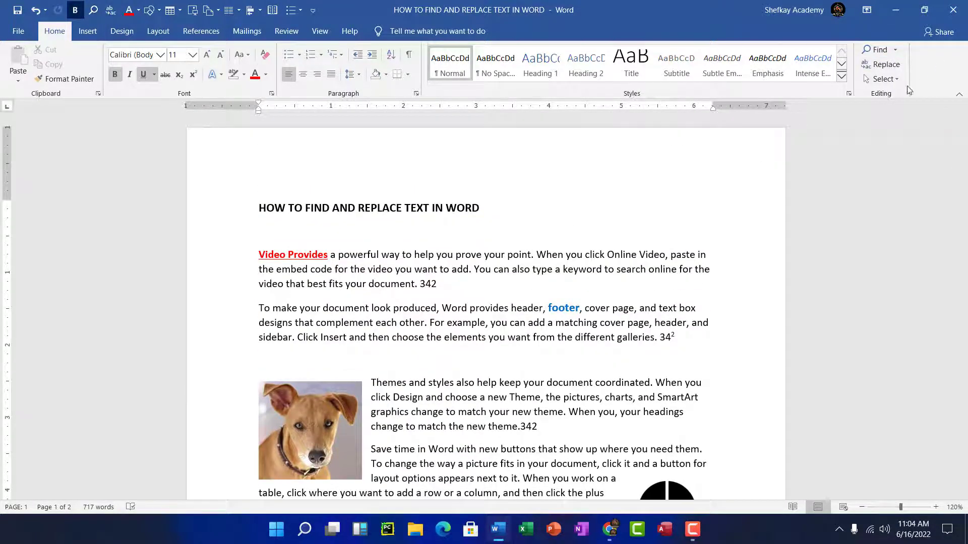
Set up Find and Replace to find "video" and replace it with "movie", with the extra search options hidden
{"action": "left_click", "coordinate": [877, 65]}
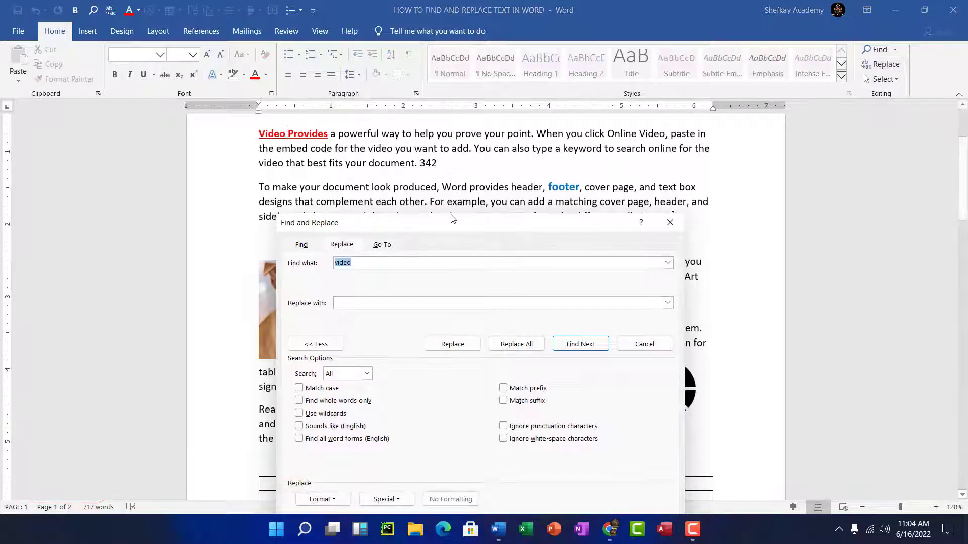
{"action": "left_click_drag", "start_coordinate": [456, 223], "coordinate": [644, 194]}
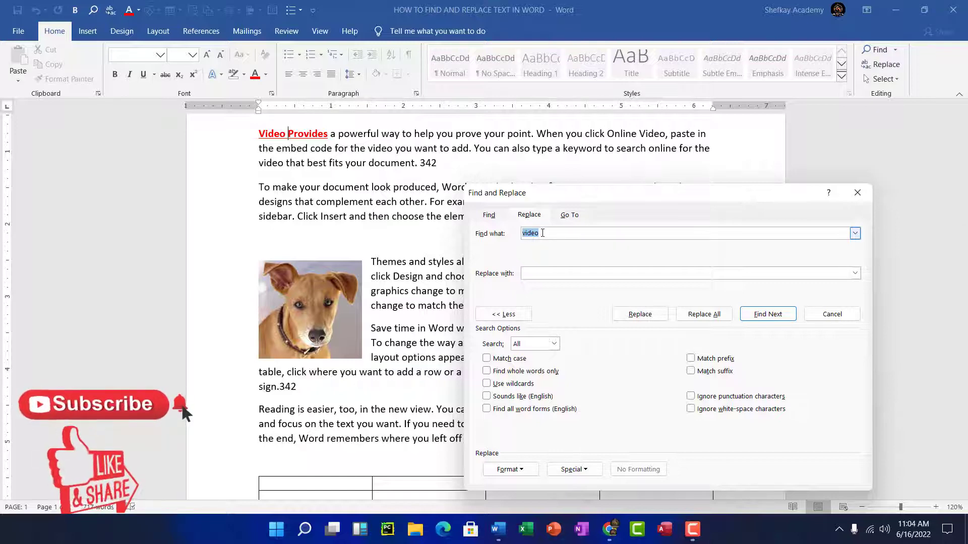
{"action": "left_click", "coordinate": [550, 273]}
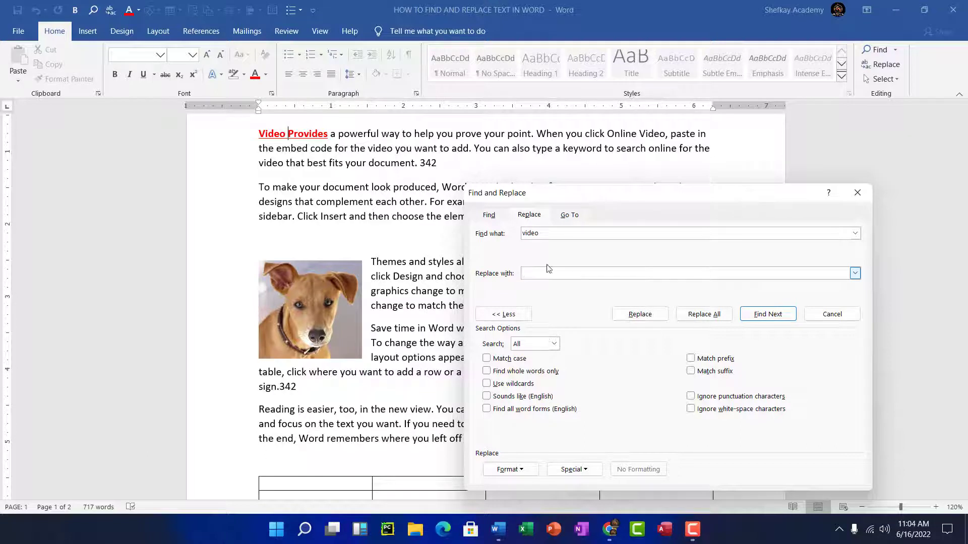
{"action": "left_click", "coordinate": [555, 233]}
{"action": "left_click_drag", "start_coordinate": [543, 235], "coordinate": [517, 238]}
{"action": "left_click", "coordinate": [548, 273]}
{"action": "left_click", "coordinate": [700, 319]}
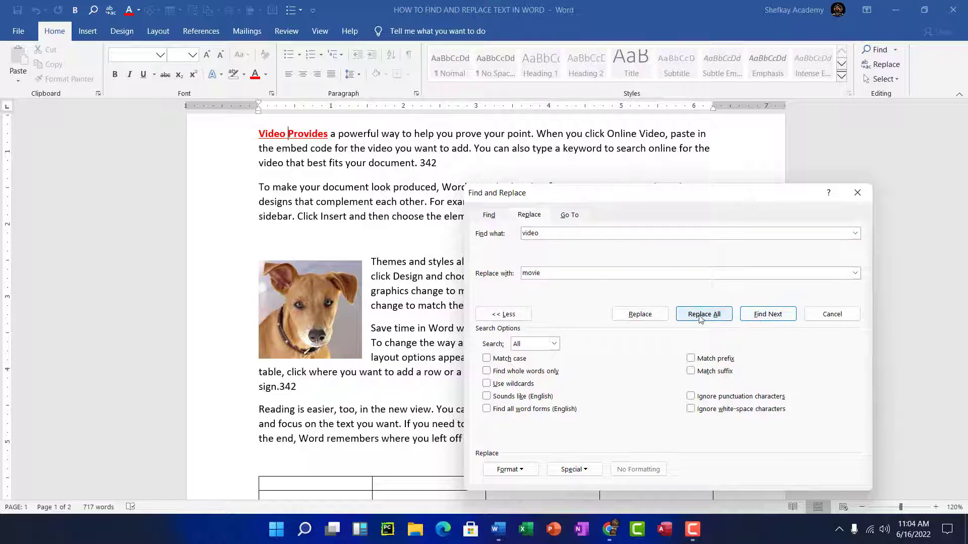
{"action": "key", "text": "alt+l"}
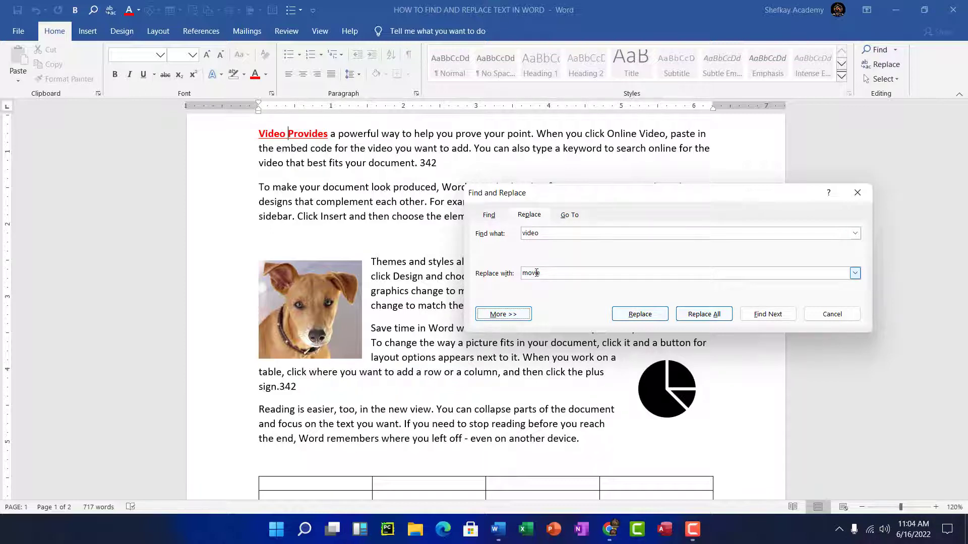
Replace the second and third occurrences of "video" in the first paragraph with "movie", one at a time
{"action": "left_click_drag", "start_coordinate": [624, 201], "coordinate": [472, 231]}
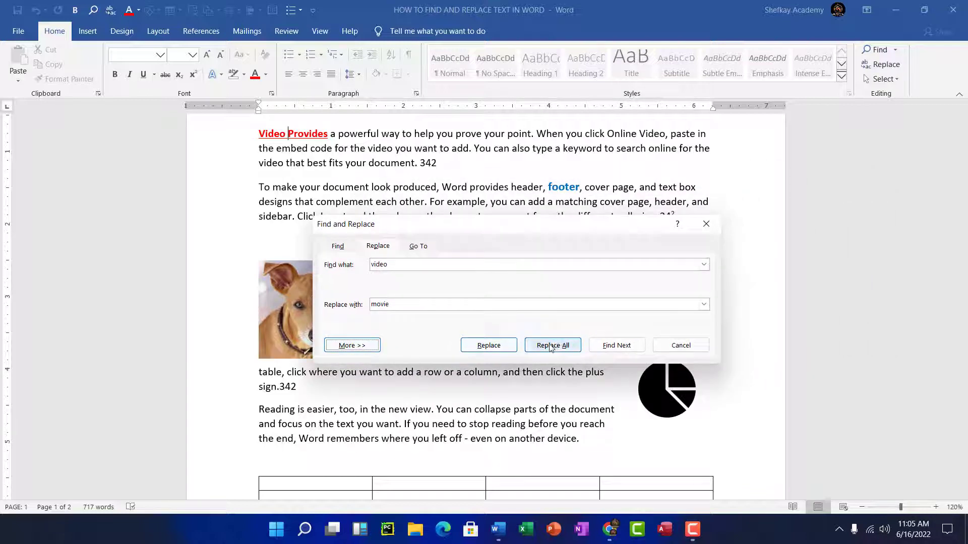
{"action": "left_click", "coordinate": [488, 348]}
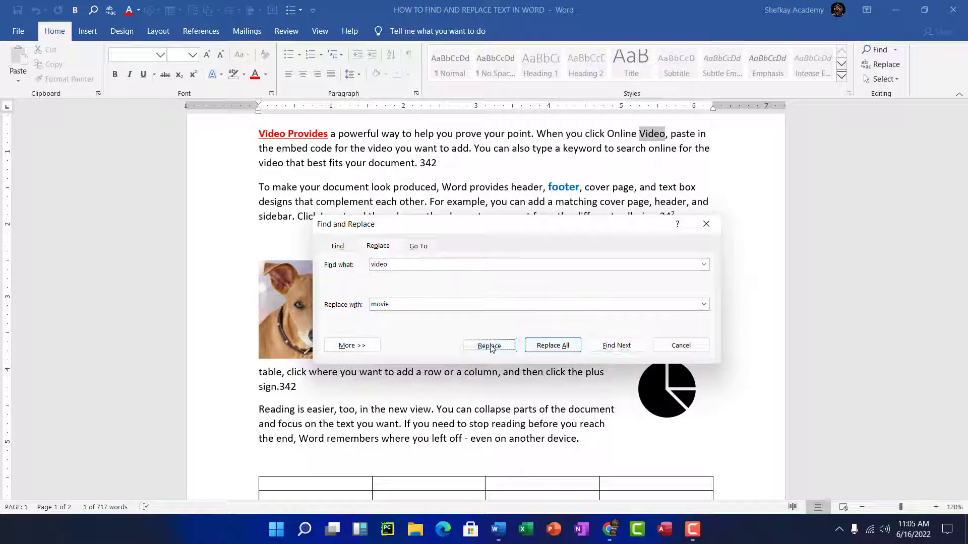
{"action": "left_click", "coordinate": [489, 347]}
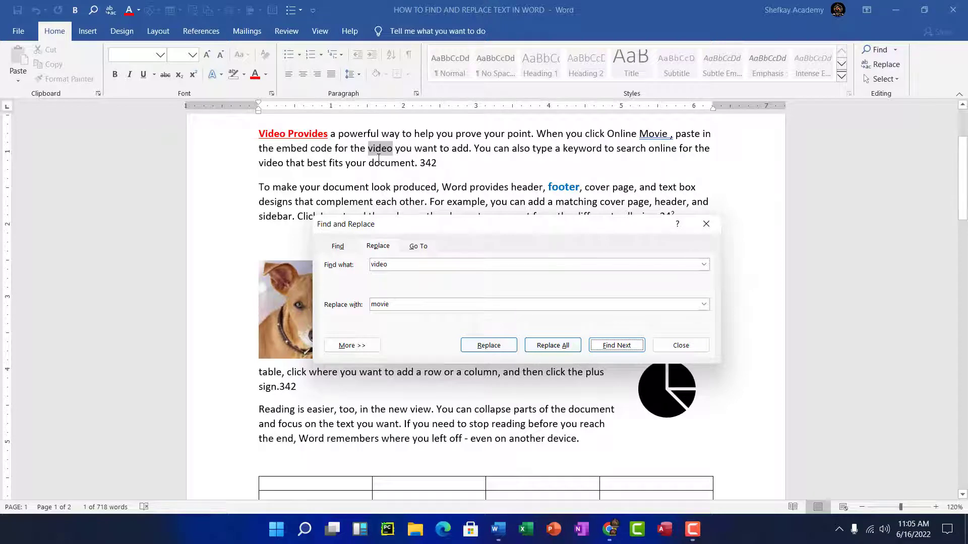
{"action": "left_click", "coordinate": [487, 345]}
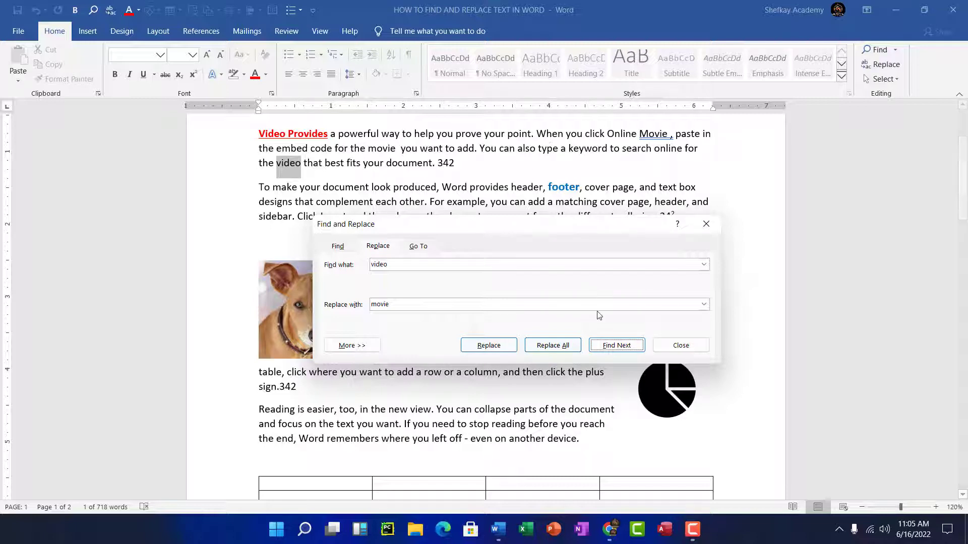
Replace all remaining occurrences of "video" with "movie", close Find and Replace and return to the document's beginning
{"action": "left_click", "coordinate": [552, 346]}
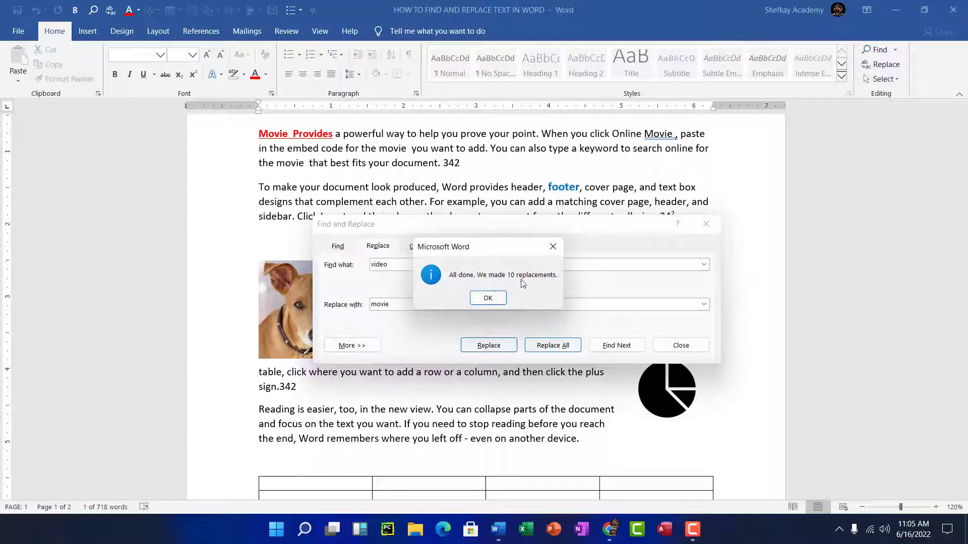
{"action": "left_click", "coordinate": [488, 299]}
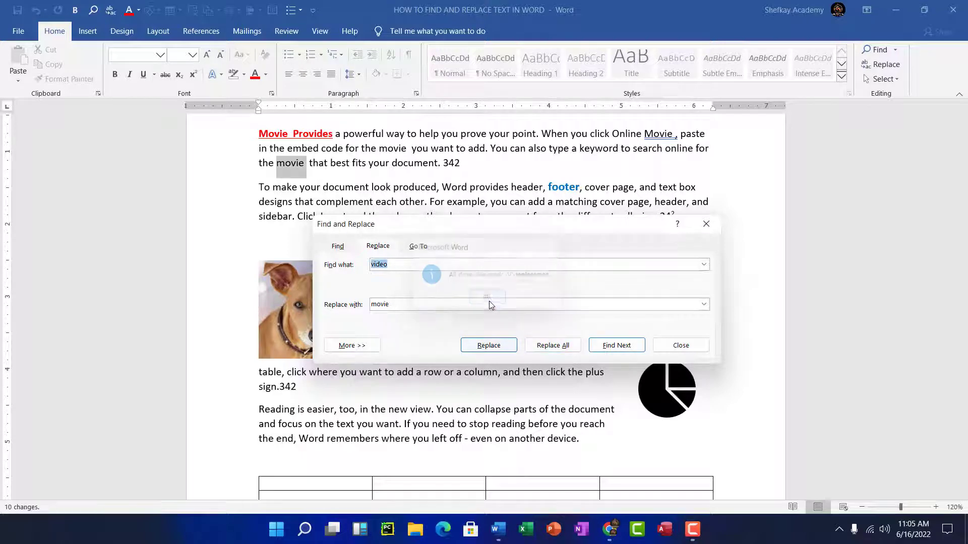
{"action": "left_click", "coordinate": [708, 229]}
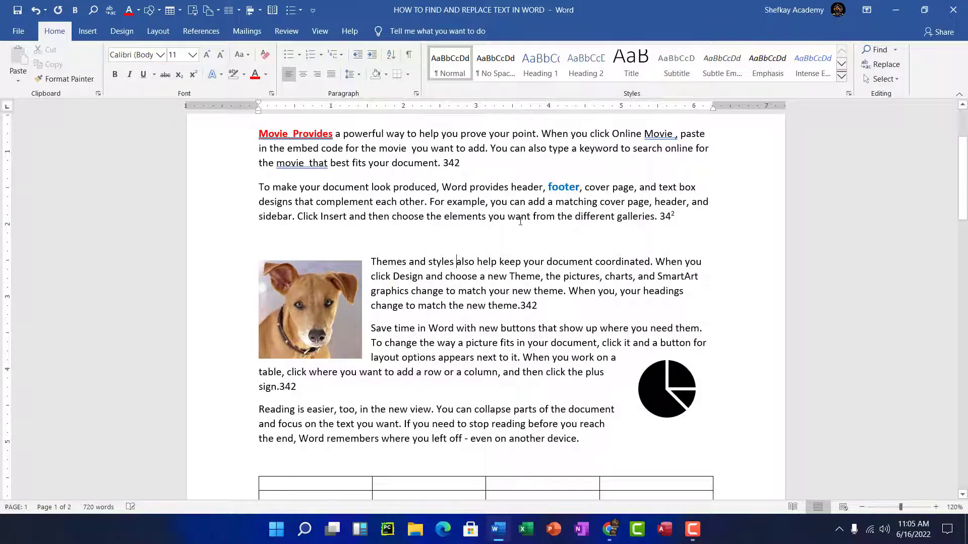
{"action": "scroll", "coordinate": [520, 221], "scroll_direction": "down", "scroll_amount": 5}
{"action": "scroll", "coordinate": [520, 221], "scroll_direction": "up", "scroll_amount": 8}
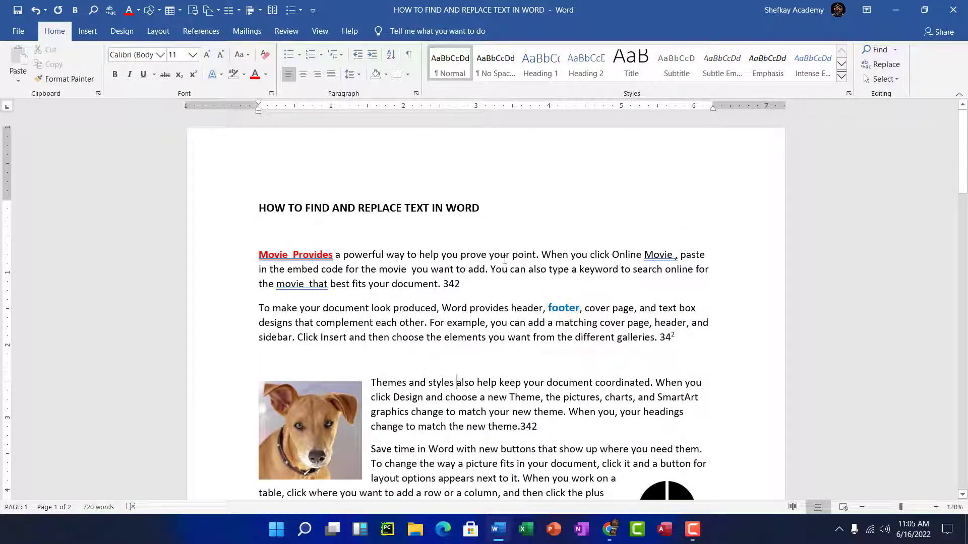
Search the document for "video" again and check both pages for remaining occurrences
{"action": "left_click", "coordinate": [876, 50]}
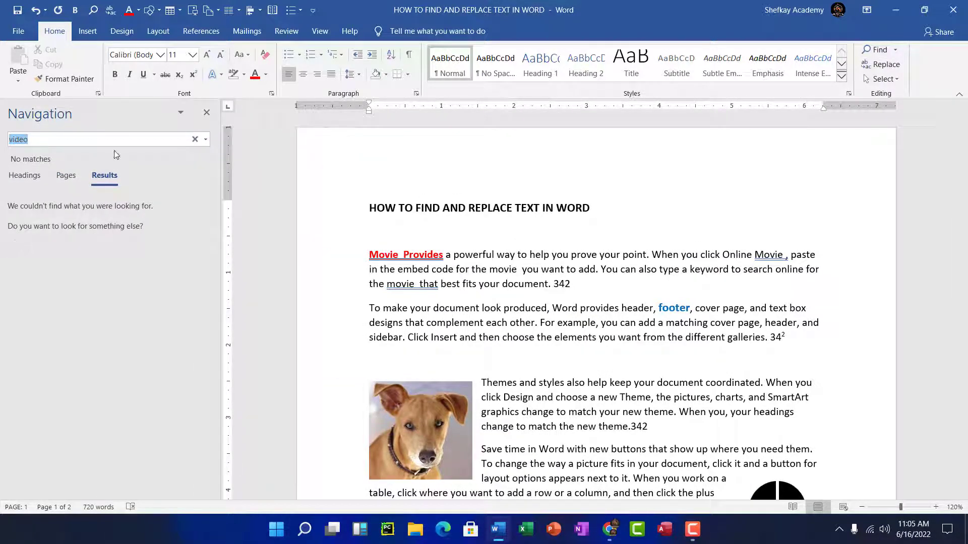
{"action": "left_click", "coordinate": [136, 139]}
{"action": "left_click_drag", "start_coordinate": [0, 133], "coordinate": [7, 131]}
{"action": "type", "text": "ve"}
{"action": "key", "text": "BackSpace"}
{"action": "key", "text": "BackSpace"}
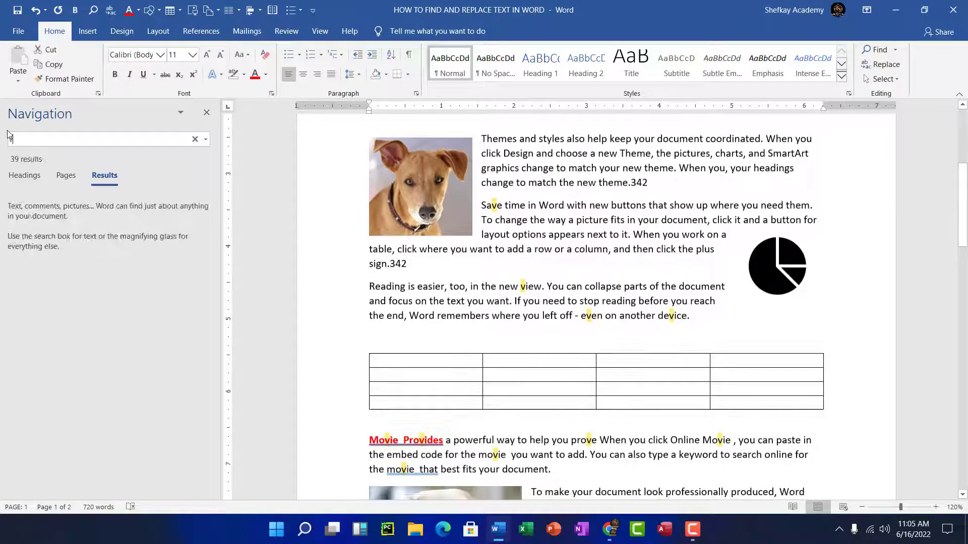
{"action": "type", "text": "id"}
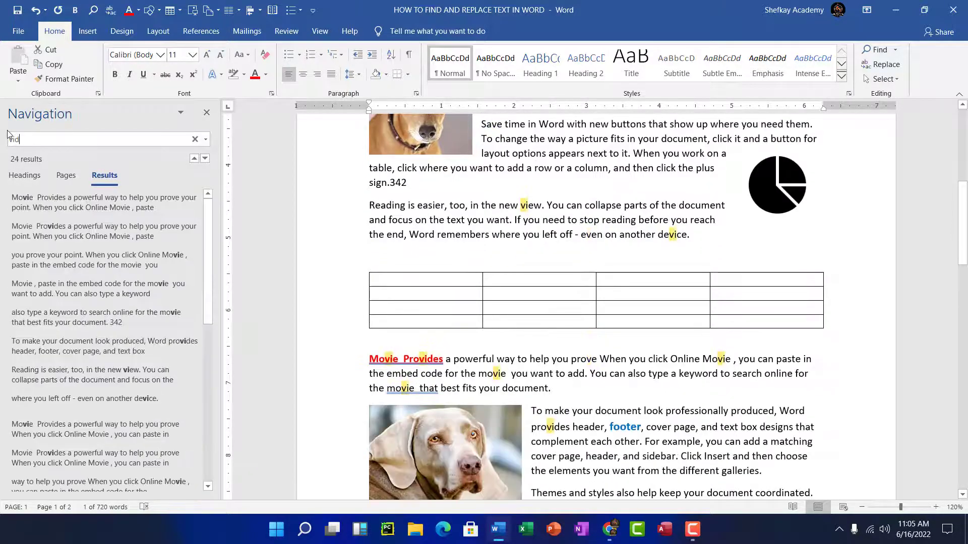
{"action": "type", "text": "eo"}
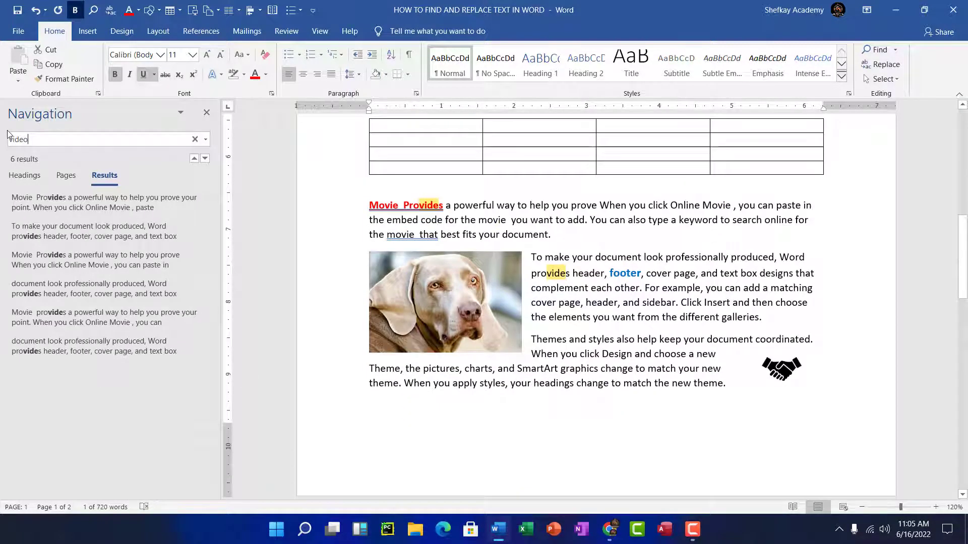
{"action": "scroll", "coordinate": [630, 255], "scroll_direction": "up", "scroll_amount": 5}
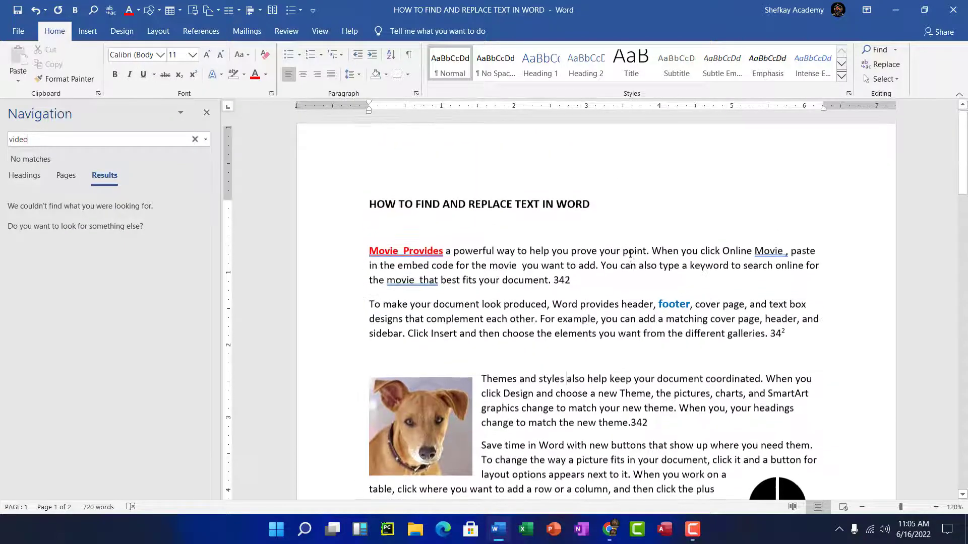
{"action": "scroll", "coordinate": [630, 255], "scroll_direction": "down", "scroll_amount": 15}
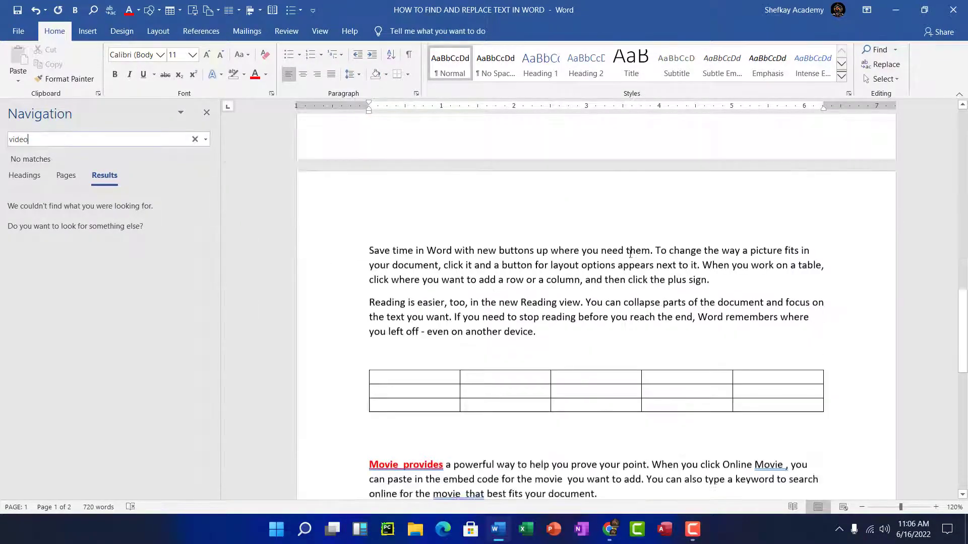
{"action": "scroll", "coordinate": [630, 254], "scroll_direction": "down", "scroll_amount": 3}
{"action": "scroll", "coordinate": [630, 255], "scroll_direction": "up", "scroll_amount": 4}
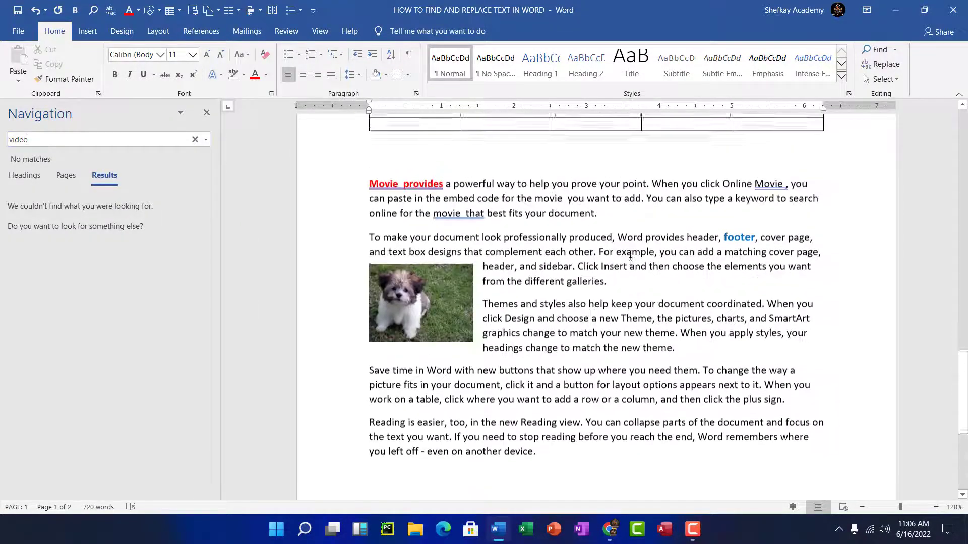
{"action": "scroll", "coordinate": [629, 255], "scroll_direction": "down", "scroll_amount": 8}
{"action": "scroll", "coordinate": [630, 253], "scroll_direction": "up", "scroll_amount": 15}
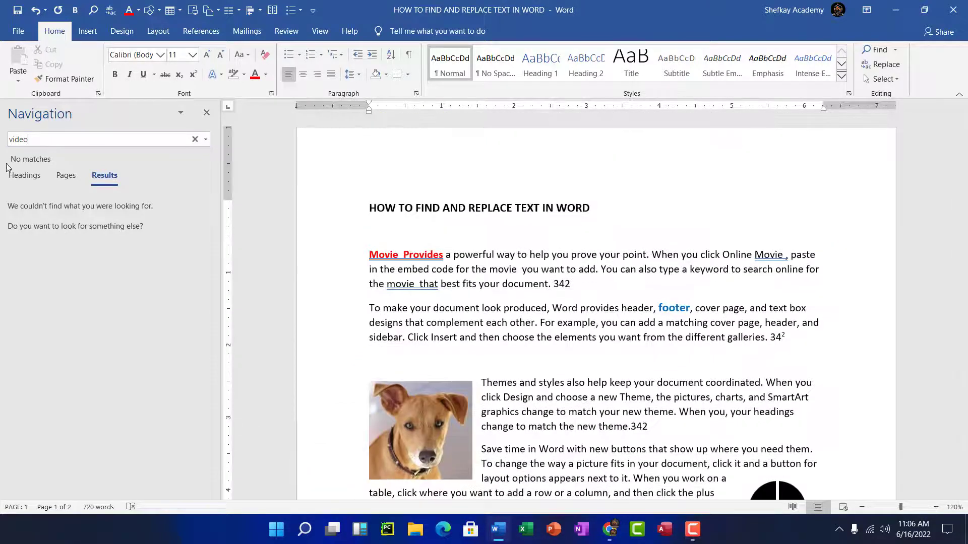
Search the document for "movie", review the highlighted matches on the first page and close the search results
{"action": "left_click_drag", "start_coordinate": [38, 143], "coordinate": [2, 136]}
{"action": "type", "text": "movie"}
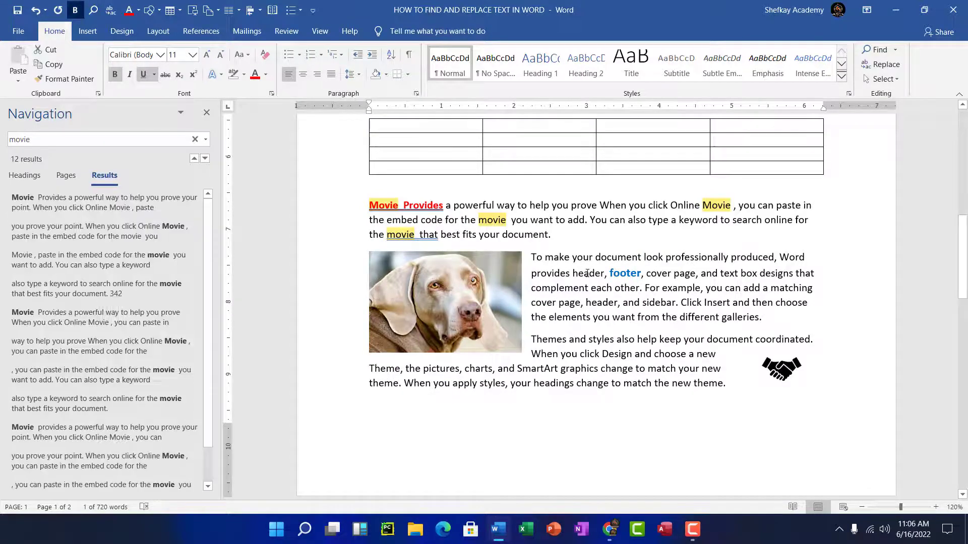
{"action": "scroll", "coordinate": [588, 273], "scroll_direction": "up", "scroll_amount": 10}
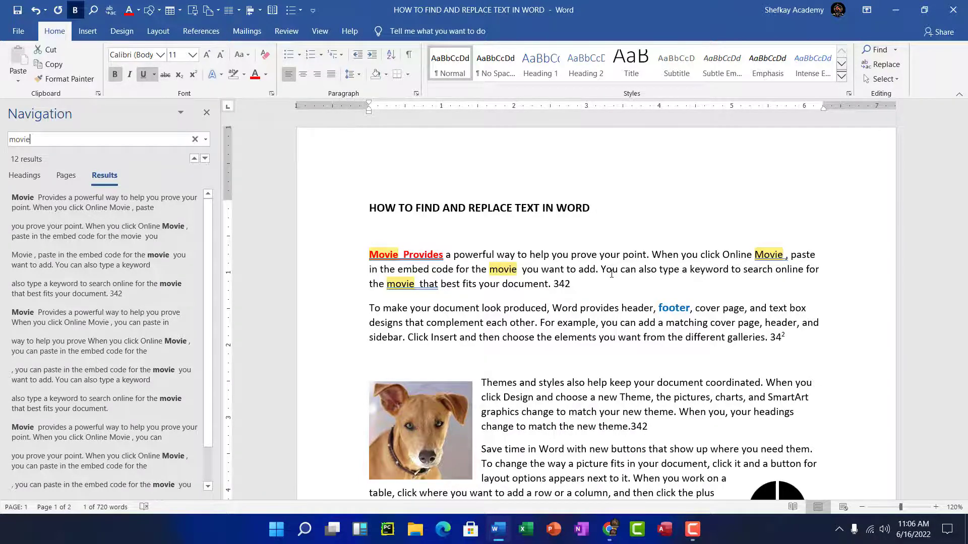
{"action": "scroll", "coordinate": [611, 274], "scroll_direction": "down", "scroll_amount": 10}
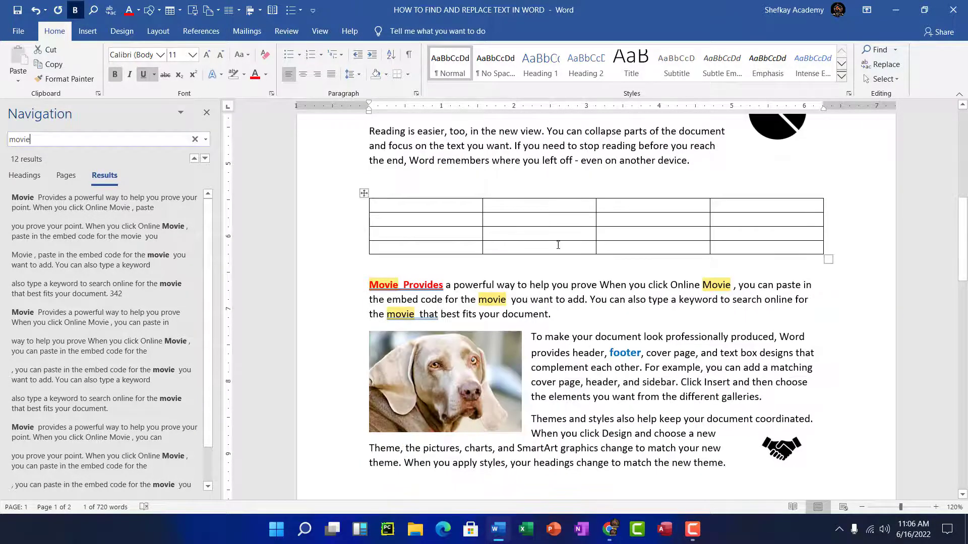
{"action": "left_click", "coordinate": [206, 114]}
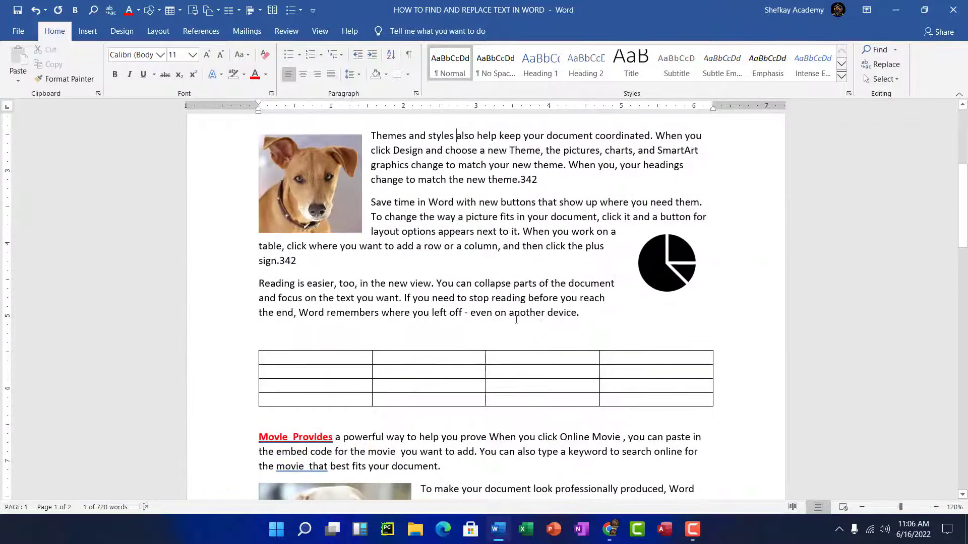
{"action": "scroll", "coordinate": [513, 318], "scroll_direction": "up", "scroll_amount": 3}
{"action": "scroll", "coordinate": [513, 319], "scroll_direction": "up", "scroll_amount": 3}
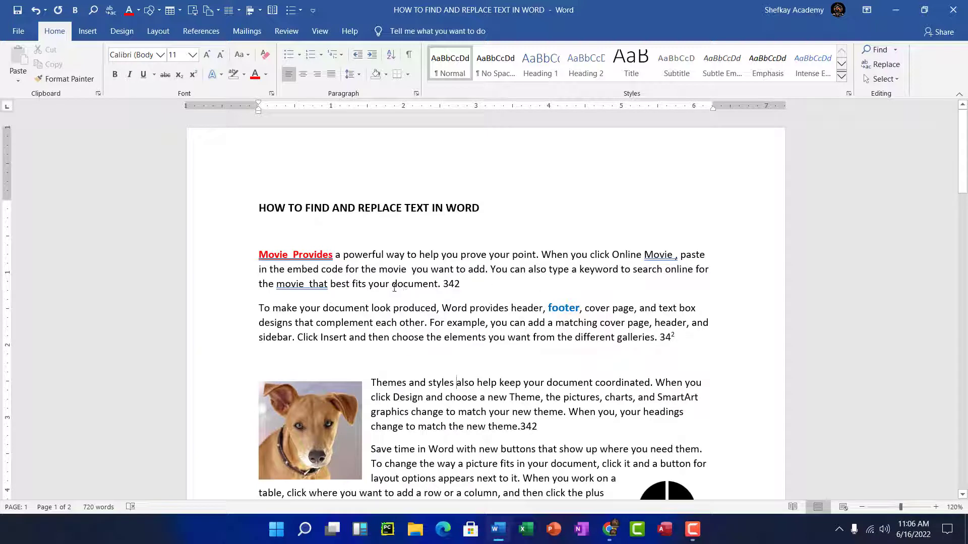
{"action": "left_click_drag", "start_coordinate": [402, 284], "coordinate": [440, 287]}
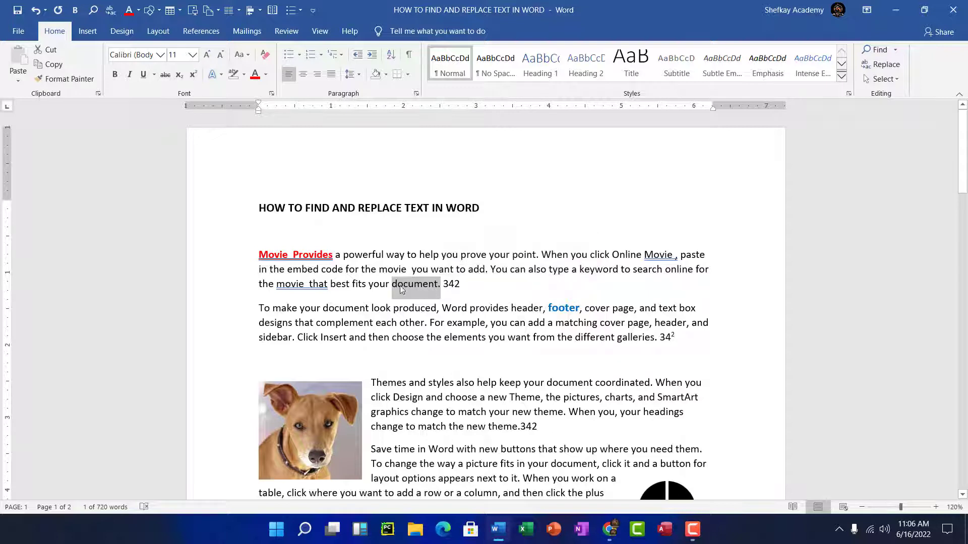
{"action": "left_click", "coordinate": [423, 286]}
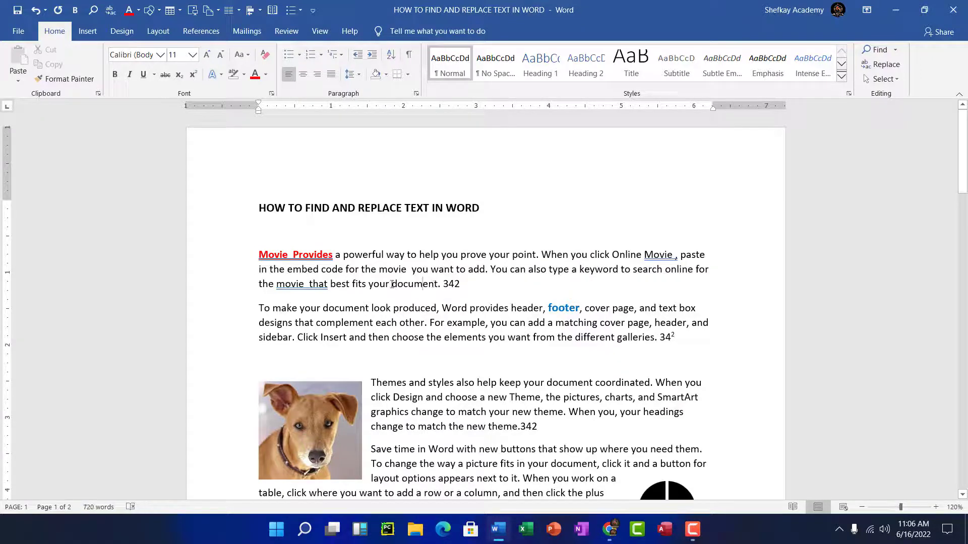
{"action": "left_click_drag", "start_coordinate": [391, 285], "coordinate": [440, 284]}
{"action": "left_click", "coordinate": [423, 285]}
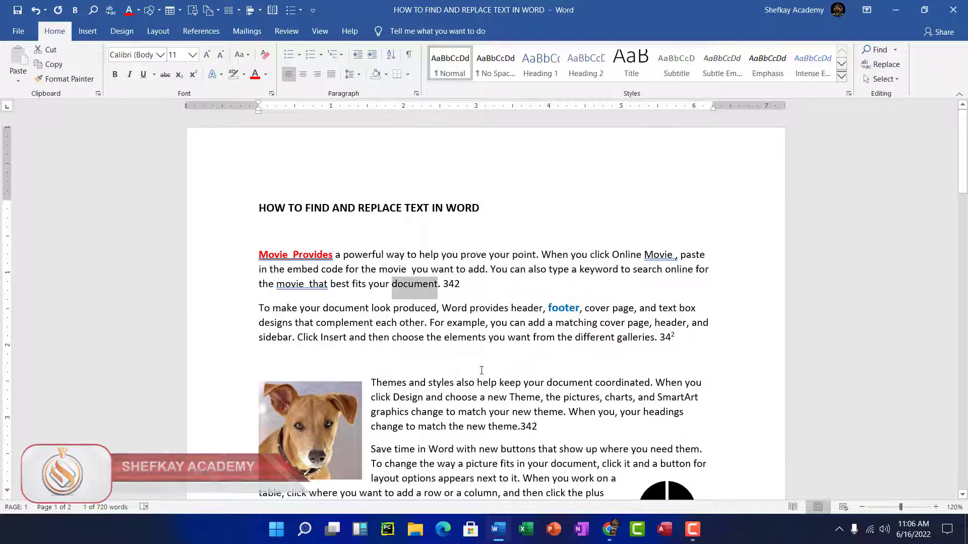
{"action": "left_click", "coordinate": [480, 323]}
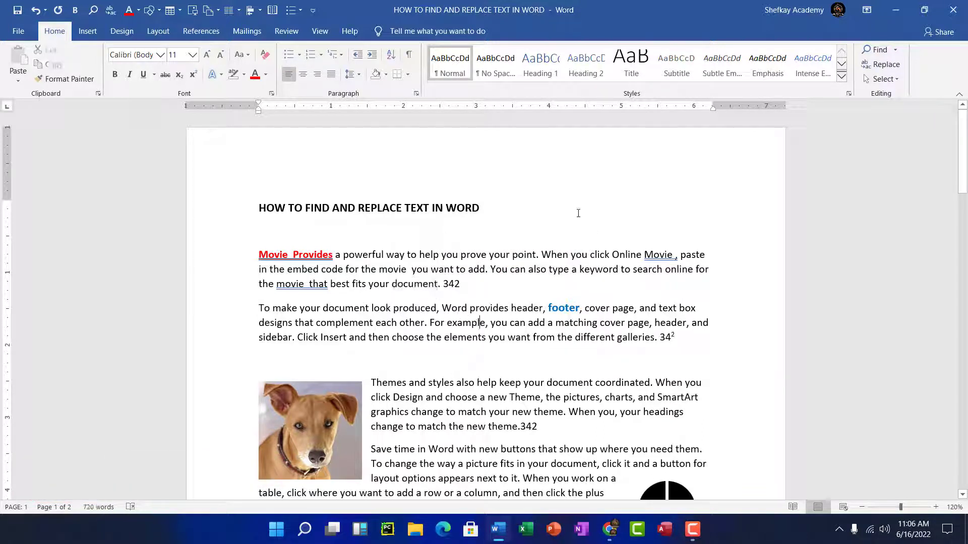
Search the document for "document", review the highlighted matches on both pages and close the search results
{"action": "left_click", "coordinate": [877, 50]}
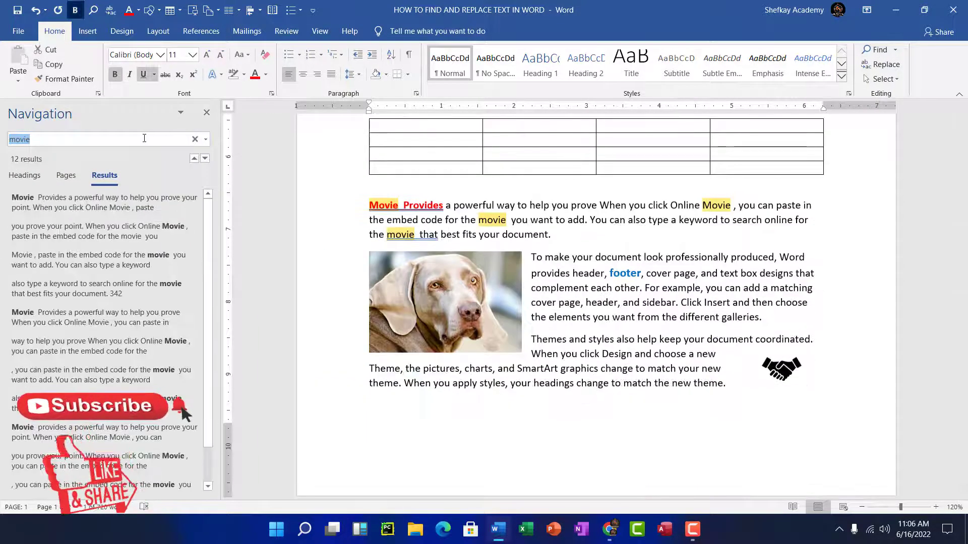
{"action": "key", "text": "BackSpace"}
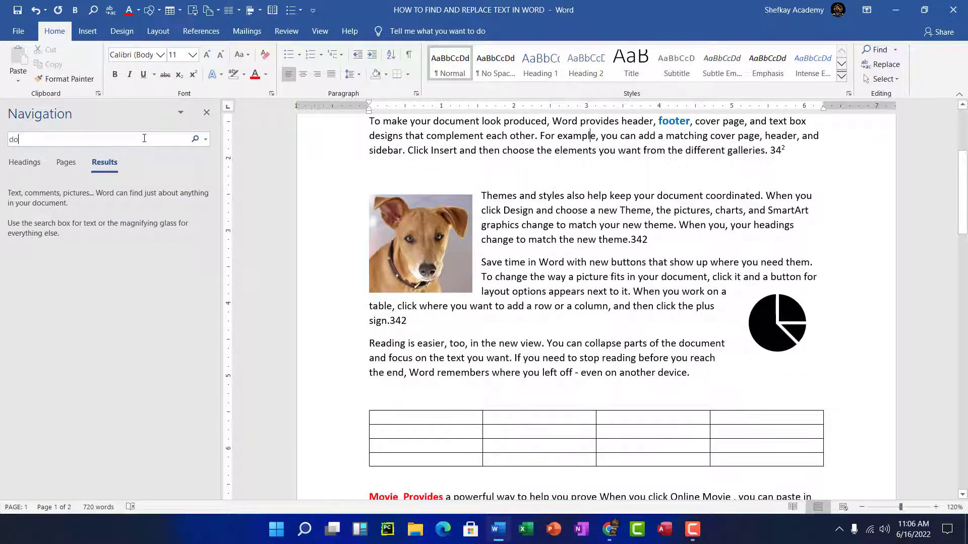
{"action": "type", "text": "document"}
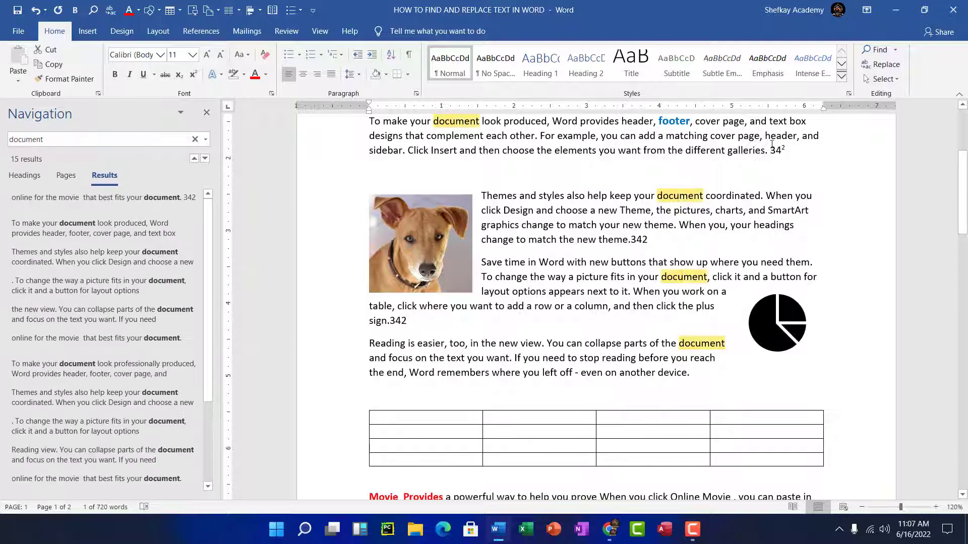
{"action": "scroll", "coordinate": [596, 272], "scroll_direction": "up", "scroll_amount": 4}
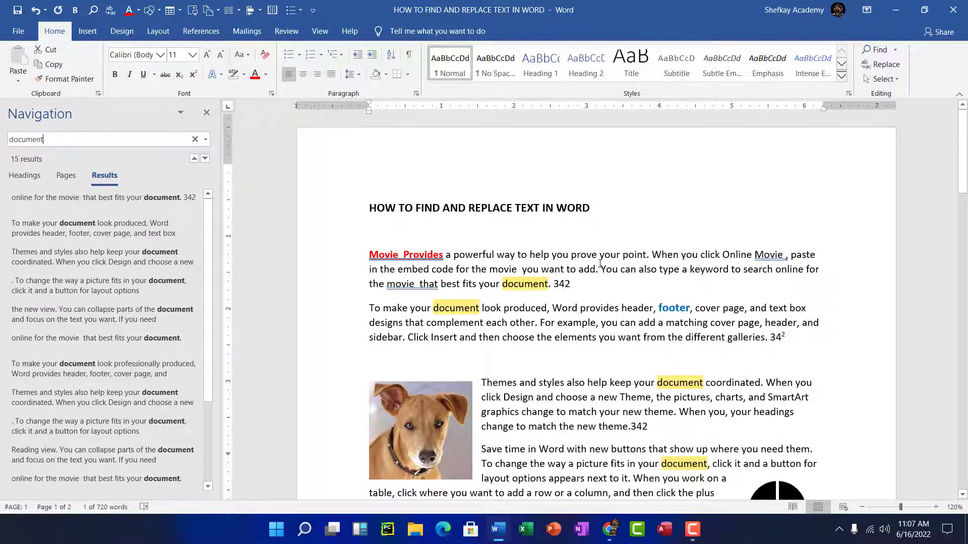
{"action": "scroll", "coordinate": [598, 265], "scroll_direction": "down", "scroll_amount": 10}
{"action": "scroll", "coordinate": [600, 263], "scroll_direction": "down", "scroll_amount": 14}
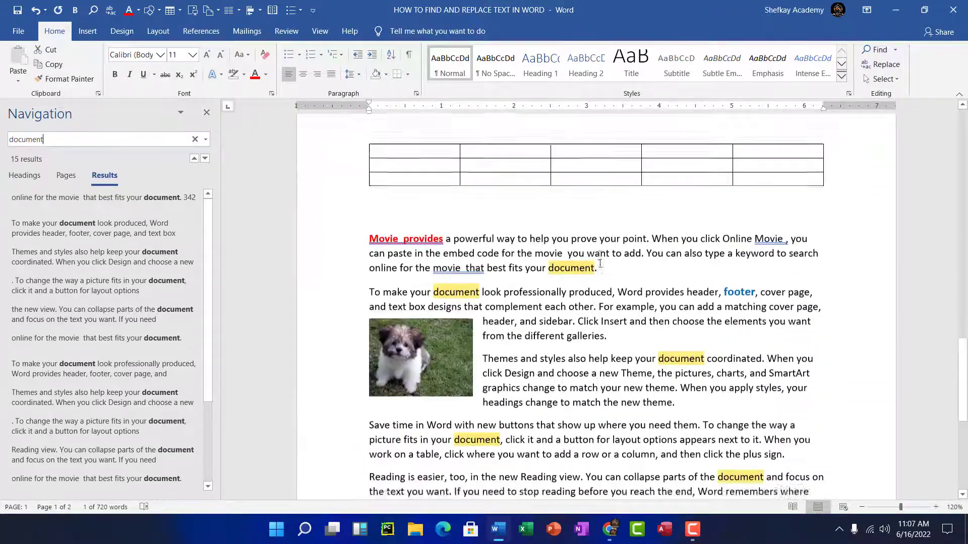
{"action": "scroll", "coordinate": [600, 263], "scroll_direction": "up", "scroll_amount": 5}
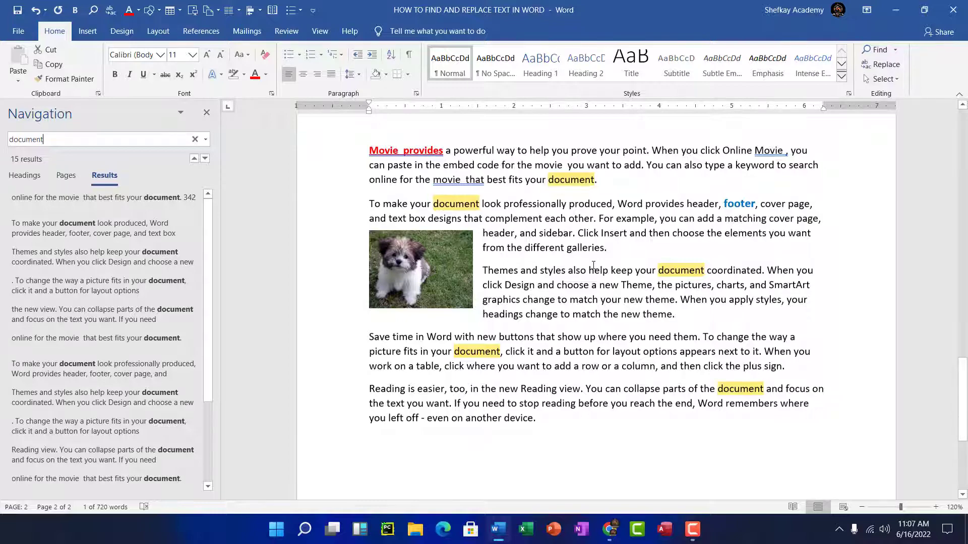
{"action": "scroll", "coordinate": [593, 266], "scroll_direction": "up", "scroll_amount": 6}
{"action": "scroll", "coordinate": [593, 266], "scroll_direction": "up", "scroll_amount": 8}
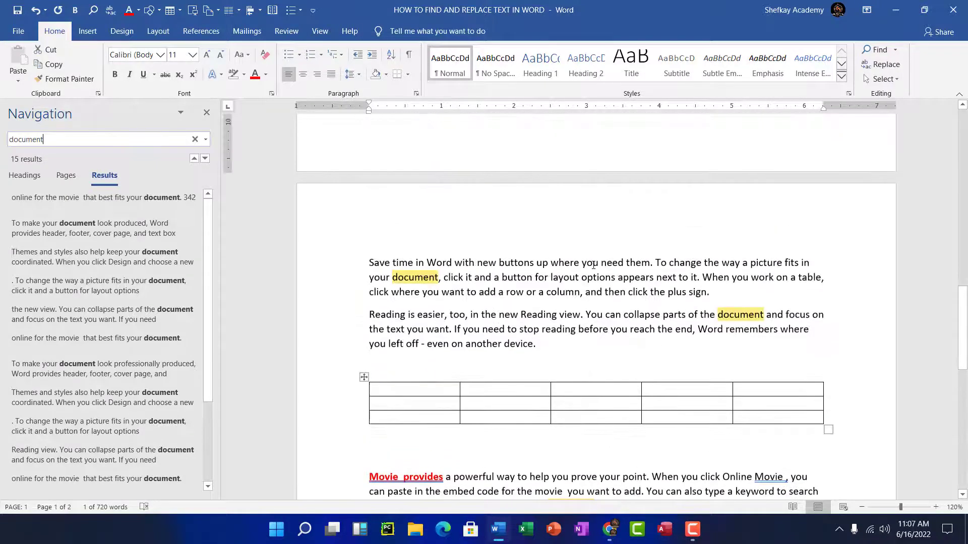
{"action": "scroll", "coordinate": [593, 265], "scroll_direction": "up", "scroll_amount": 10}
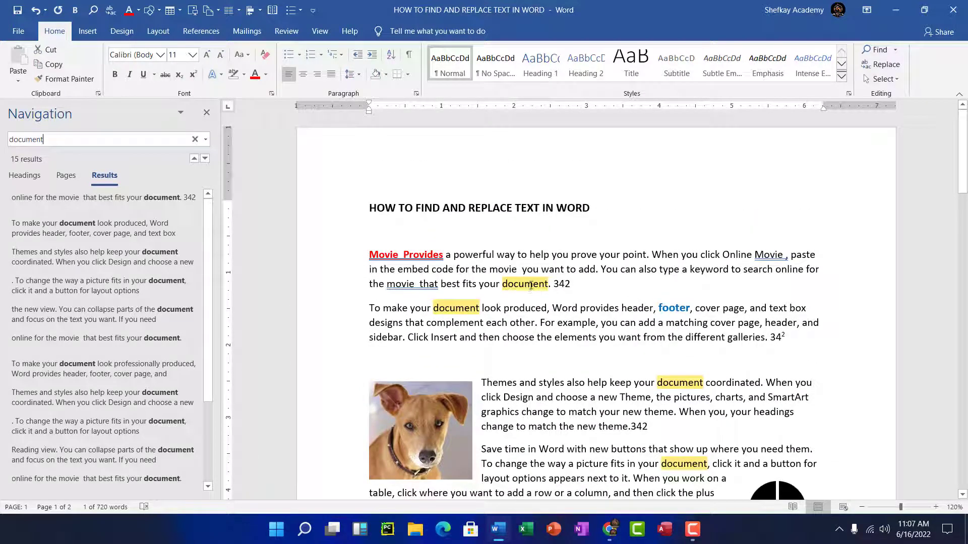
{"action": "left_click", "coordinate": [504, 285]}
{"action": "left_click", "coordinate": [206, 112]}
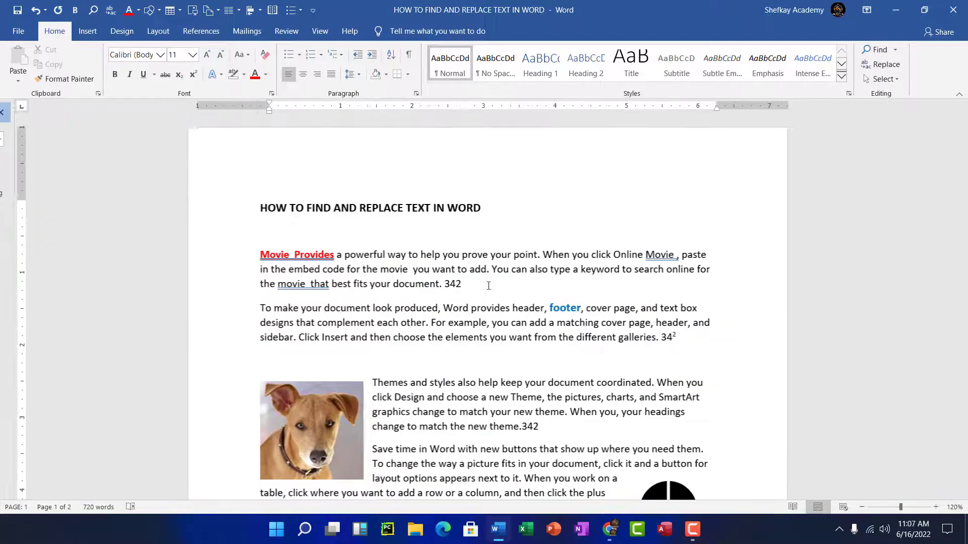
Overwrite the word "document" at the end of the first paragraph with "file", and undo that change
{"action": "left_click_drag", "start_coordinate": [391, 285], "coordinate": [437, 288]}
{"action": "left_click", "coordinate": [415, 286]}
{"action": "type", "text": "file"}
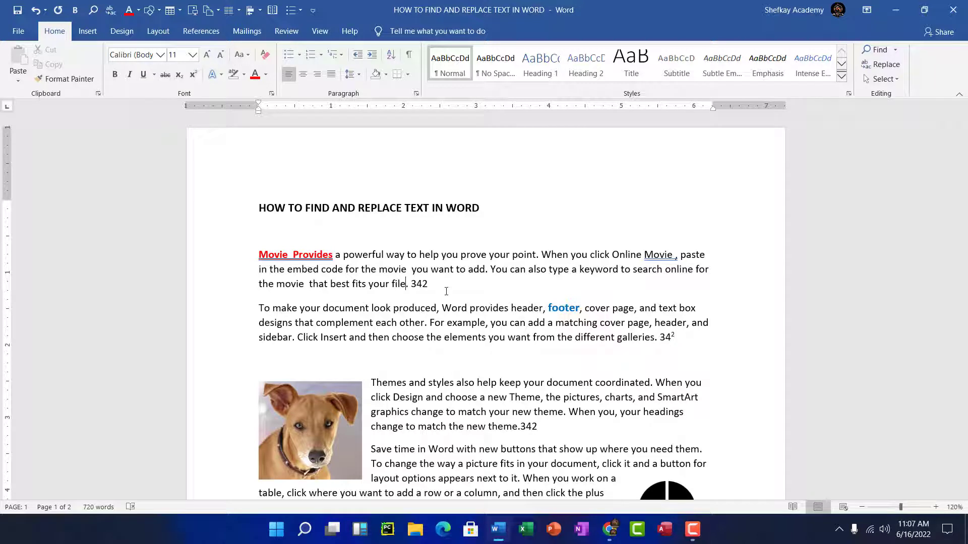
{"action": "key", "text": "ctrl+z"}
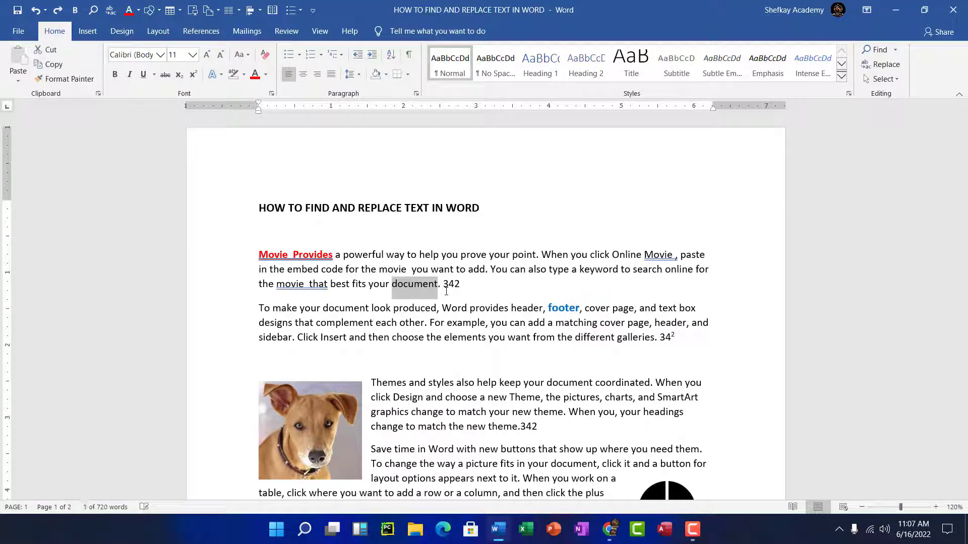
{"action": "left_click", "coordinate": [476, 282]}
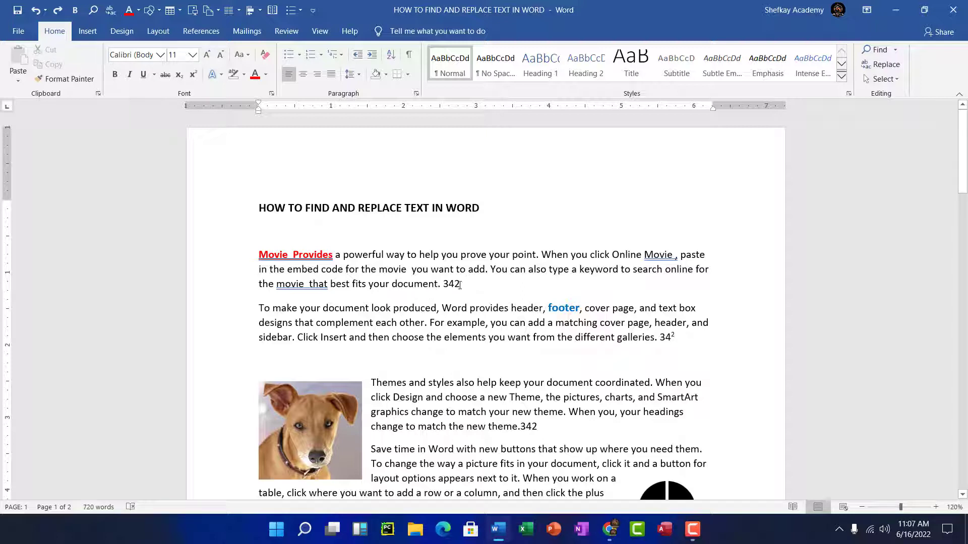
Replace all occurrences of "document" with "file", close Find and Replace and return to the document's beginning
{"action": "left_click", "coordinate": [877, 64]}
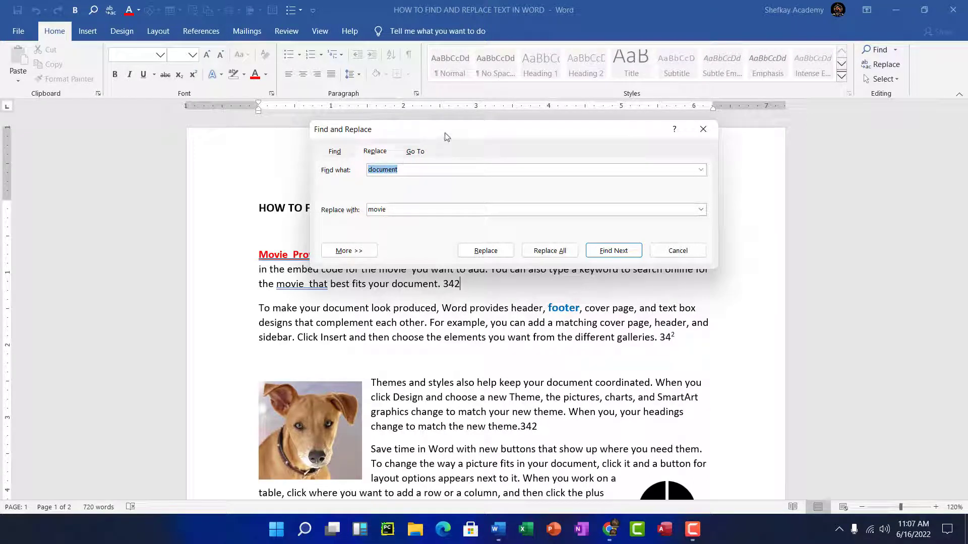
{"action": "left_click_drag", "start_coordinate": [453, 135], "coordinate": [503, 187]}
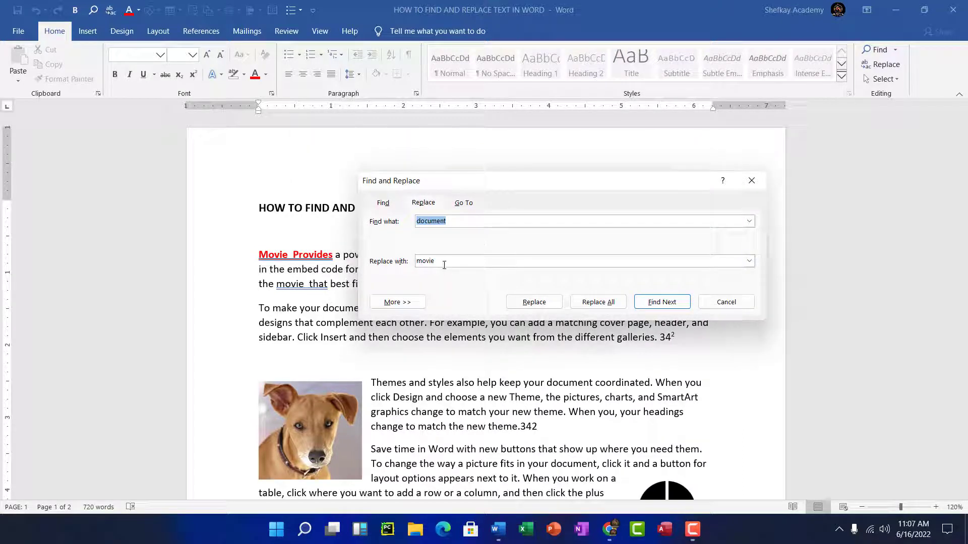
{"action": "left_click_drag", "start_coordinate": [443, 263], "coordinate": [407, 266]}
{"action": "type", "text": "file"}
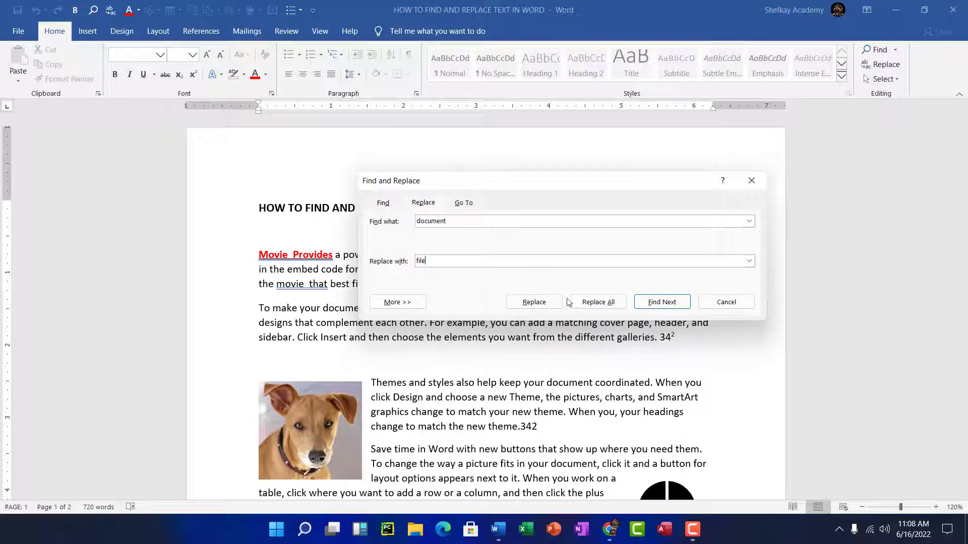
{"action": "left_click", "coordinate": [598, 302]}
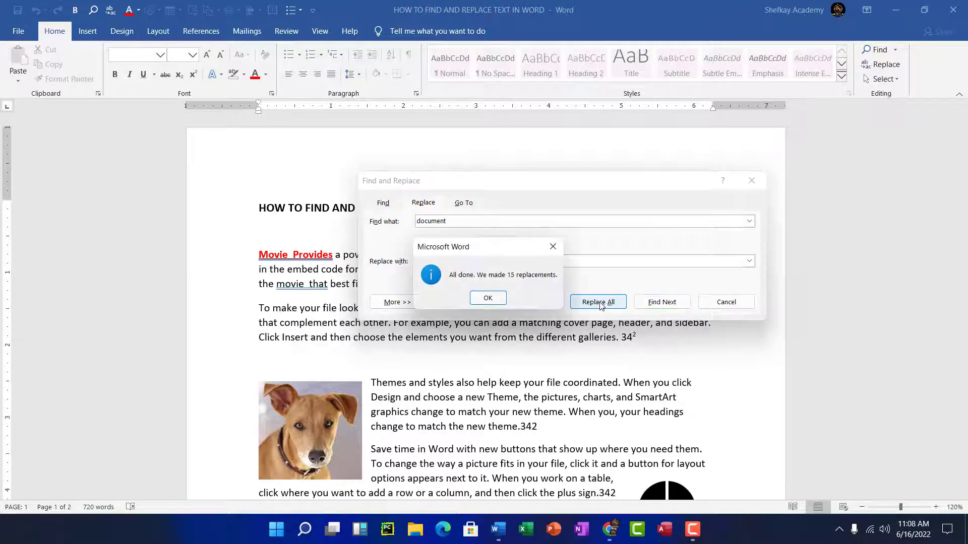
{"action": "left_click", "coordinate": [488, 298]}
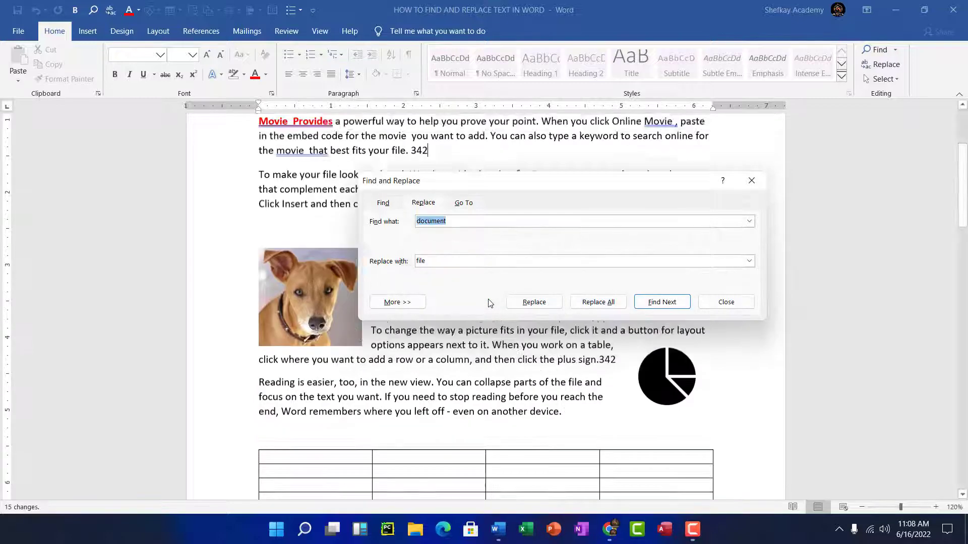
{"action": "left_click", "coordinate": [752, 180]}
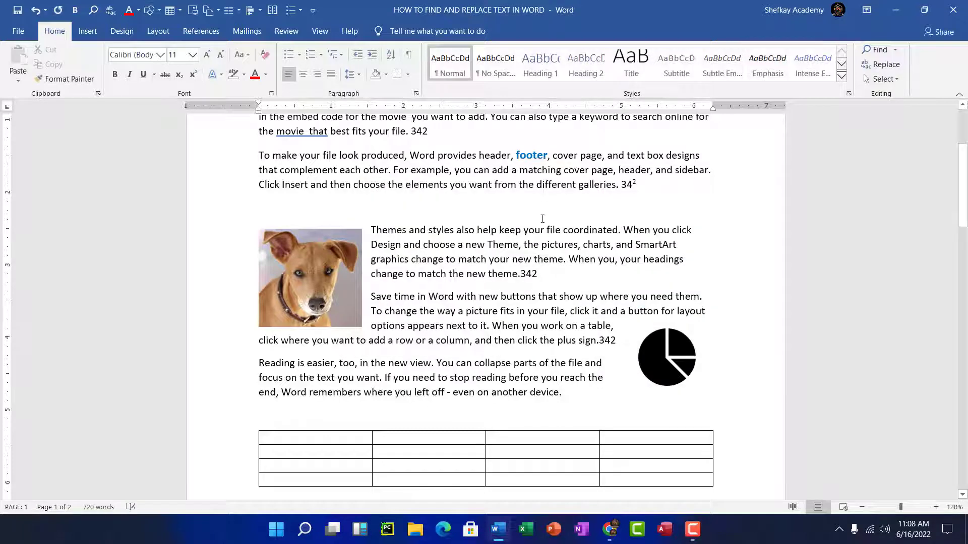
{"action": "scroll", "coordinate": [543, 218], "scroll_direction": "up", "scroll_amount": 3}
{"action": "scroll", "coordinate": [543, 218], "scroll_direction": "up", "scroll_amount": 1}
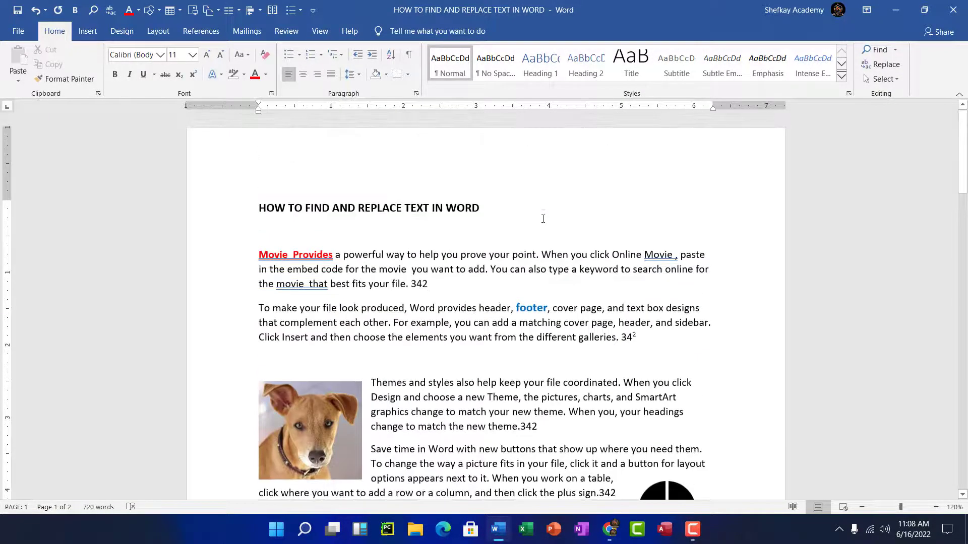